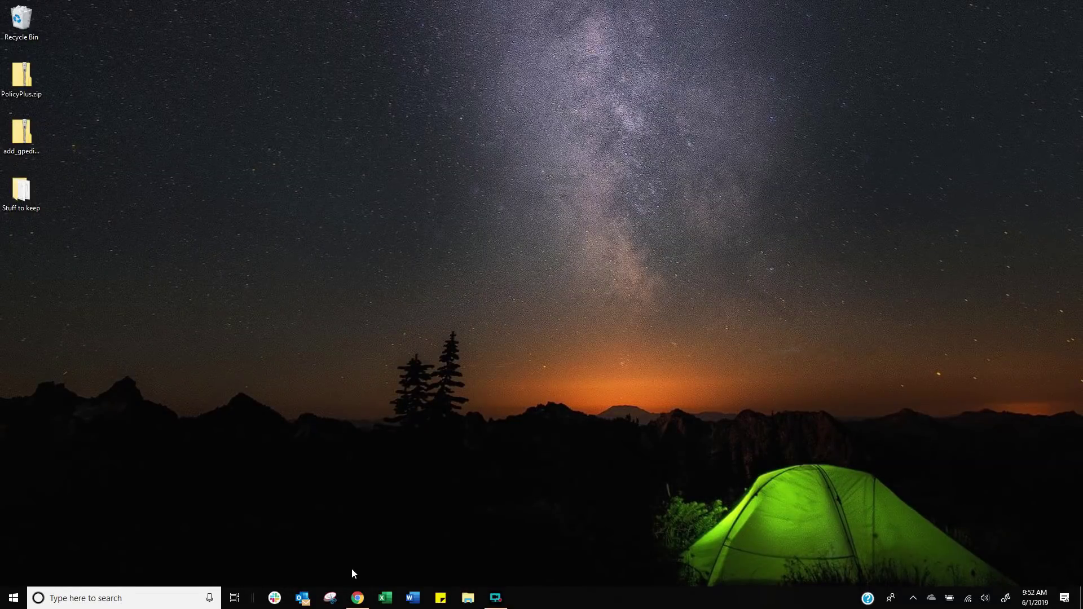
- Restore the Chrome window showing the iTechtics article on enabling gpedit in Windows 10 Home
click(358, 598)
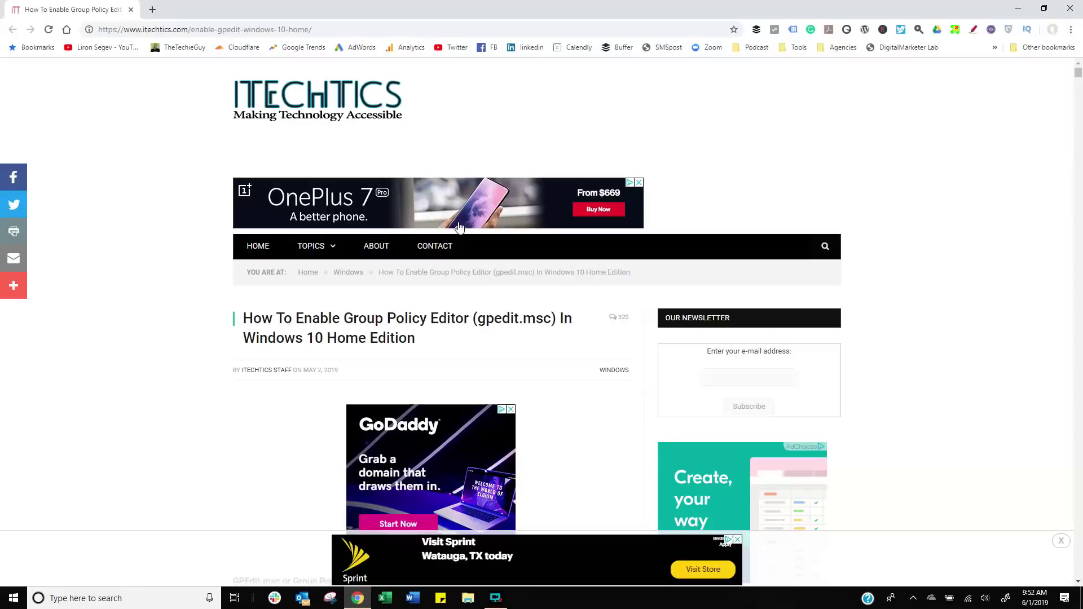
- Highlight the article's 'Enable Group Policy Editor' title and its opening sentence while reading
drag(295, 319, 471, 318)
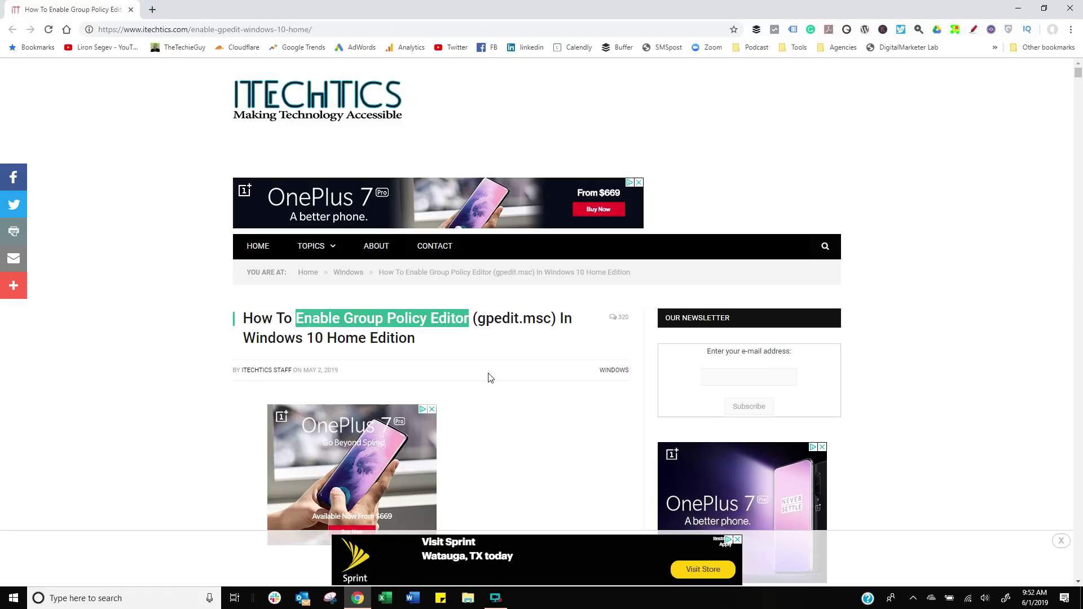
click(176, 405)
scroll(208, 399, down, 8)
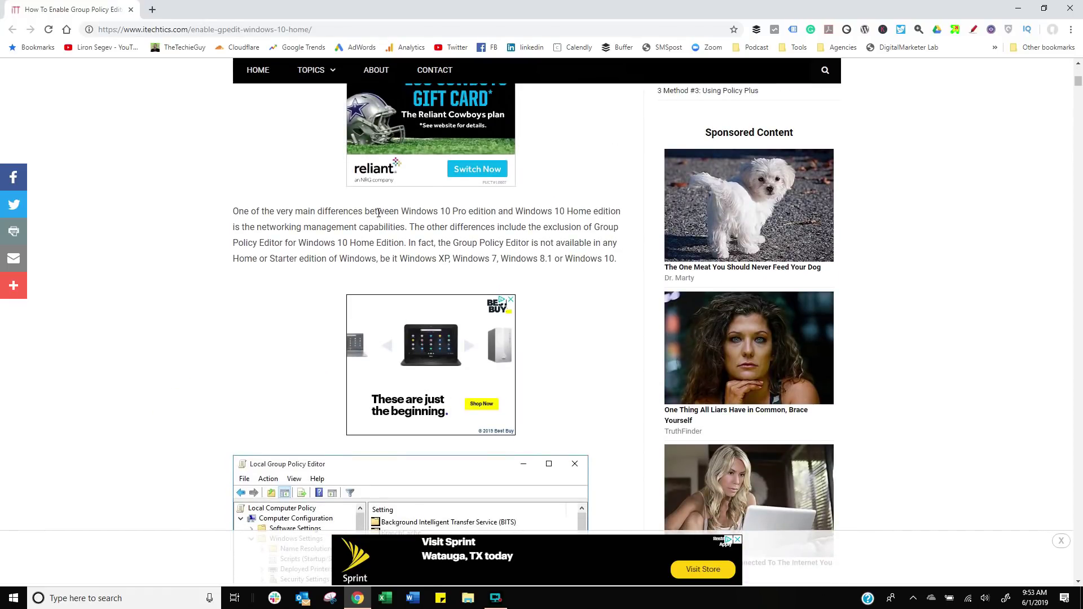
drag(234, 211, 410, 228)
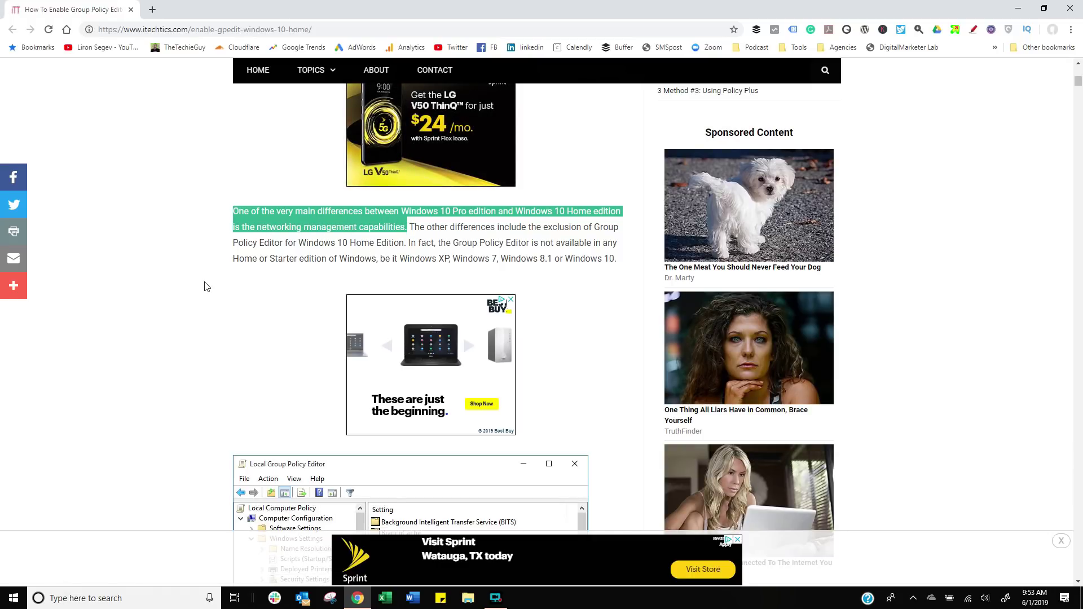
- Scroll to Method #1 and start downloading the GPEdit.msc installer
scroll(206, 286, down, 8)
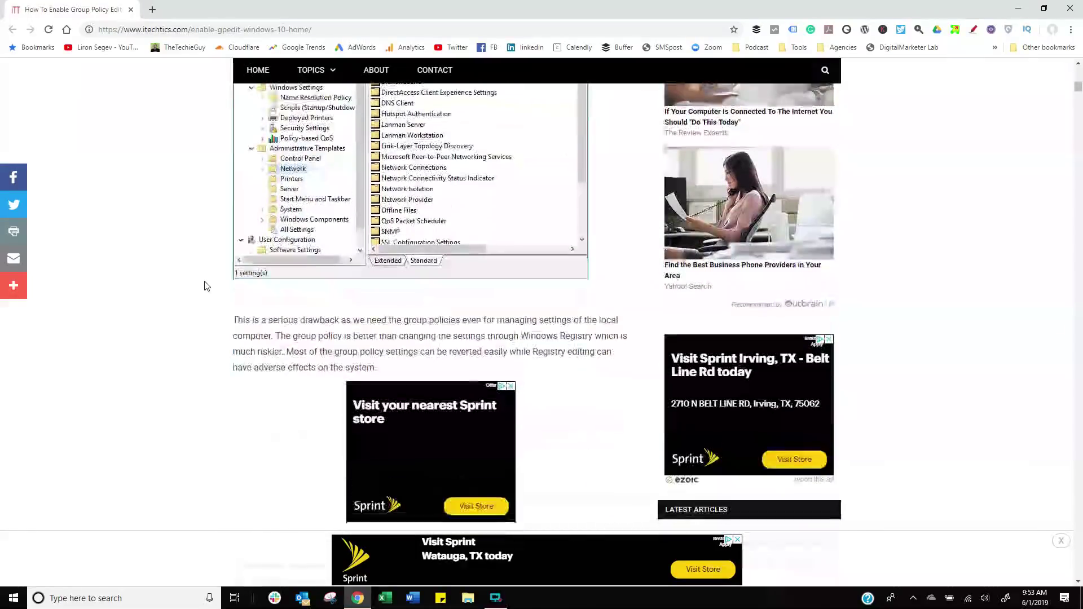
scroll(205, 286, down, 4)
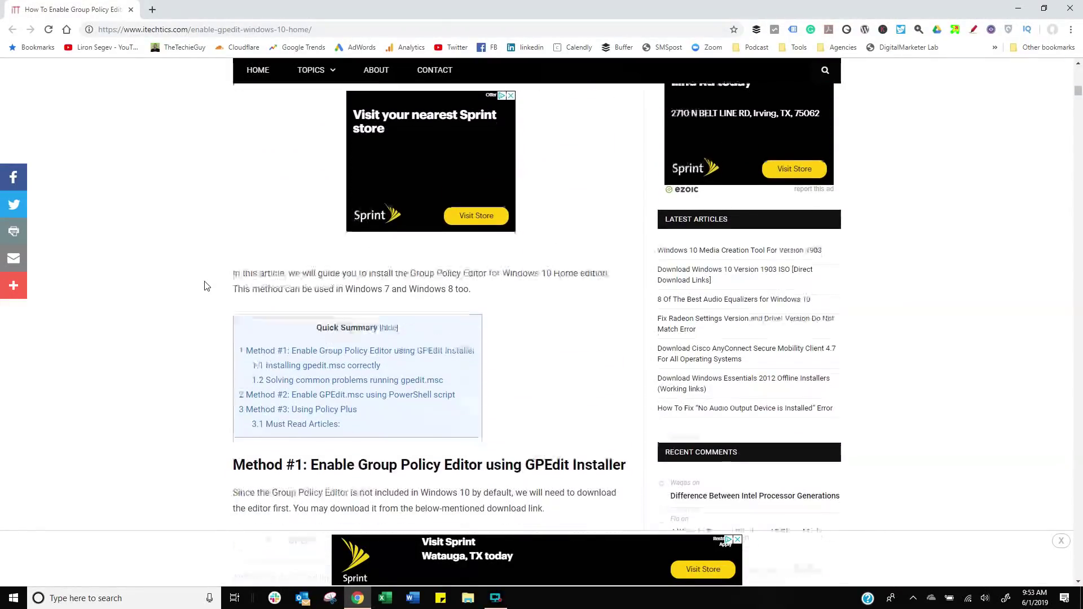
scroll(206, 286, down, 4)
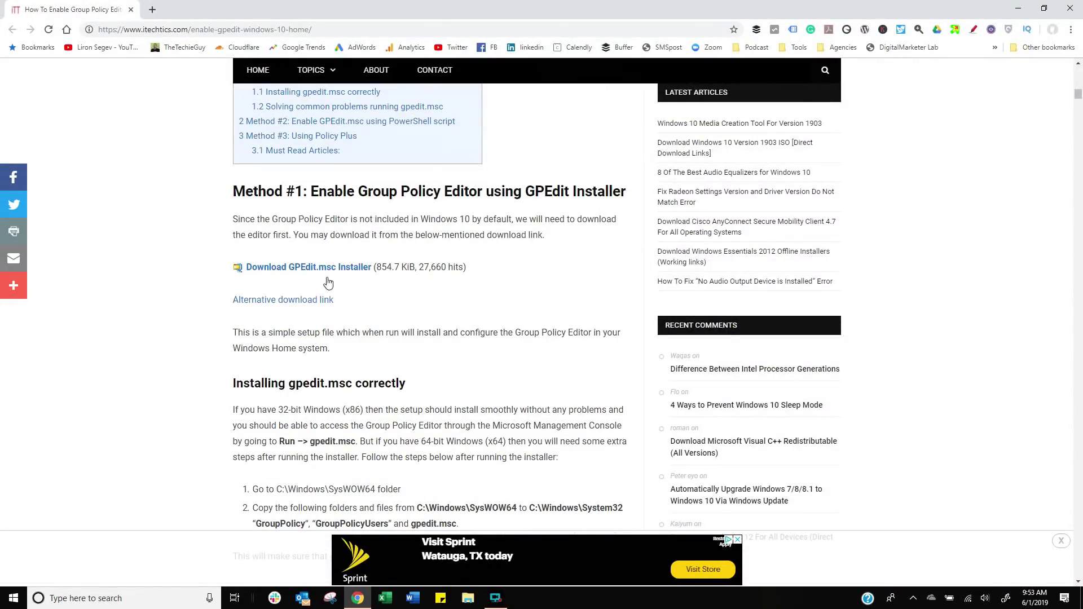
click(359, 272)
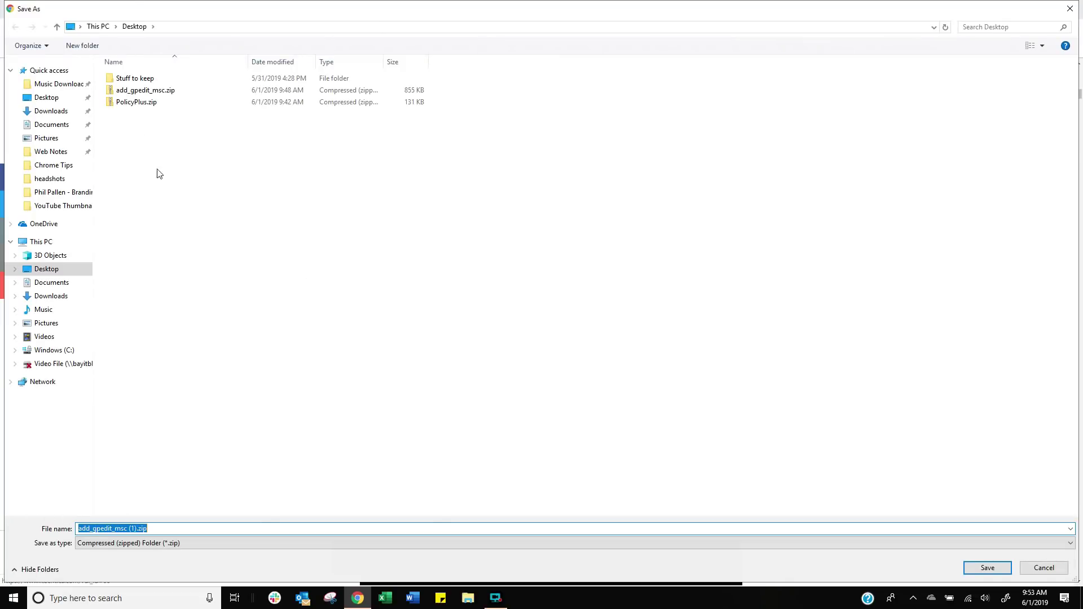
- Cancel saving a second copy of the installer and show the desktop
key(Escape)
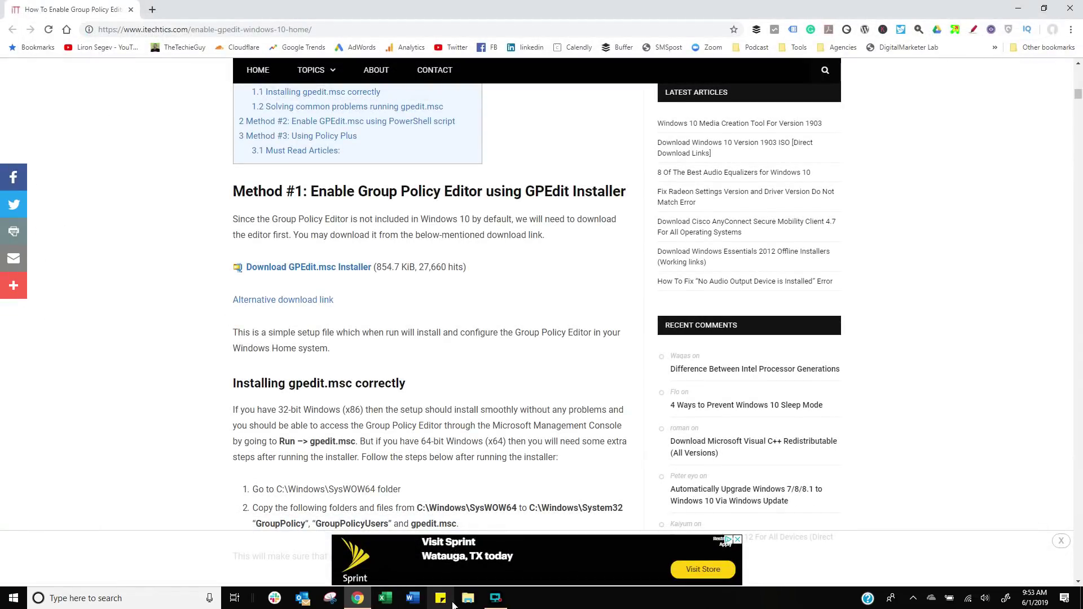
click(466, 599)
key(super+d)
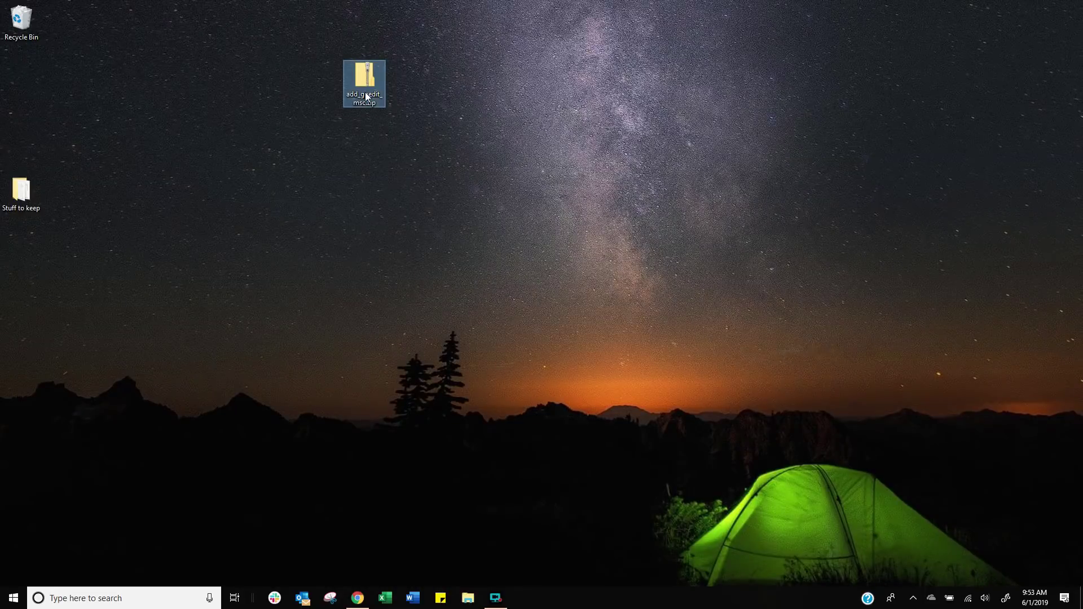
- Open add_gpedit_msc.zip from the desktop, select setup.exe, and bring up the Win+X menu
double_click(363, 91)
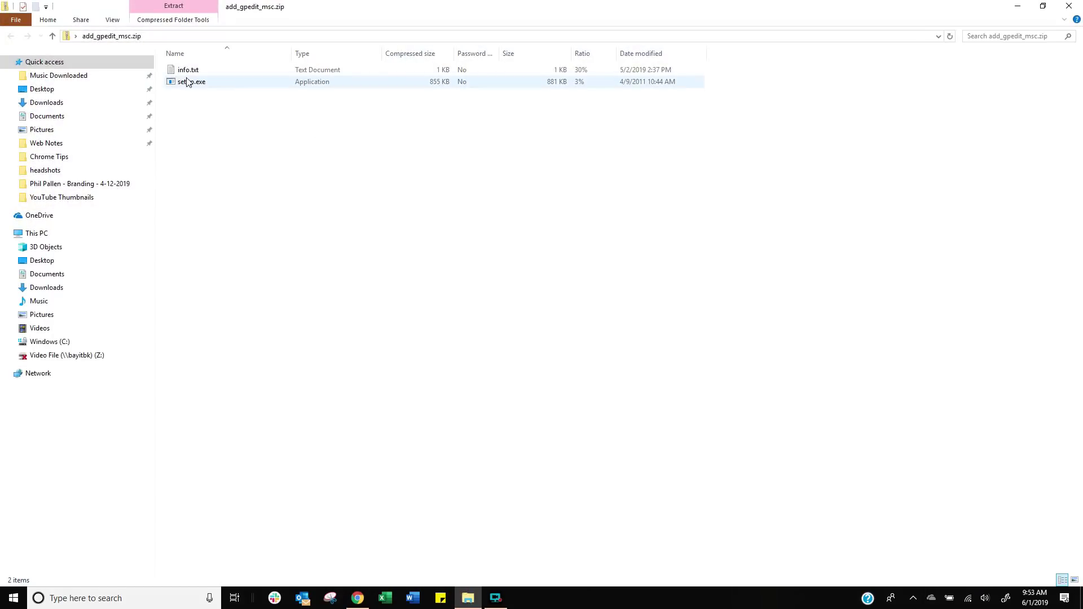
click(190, 82)
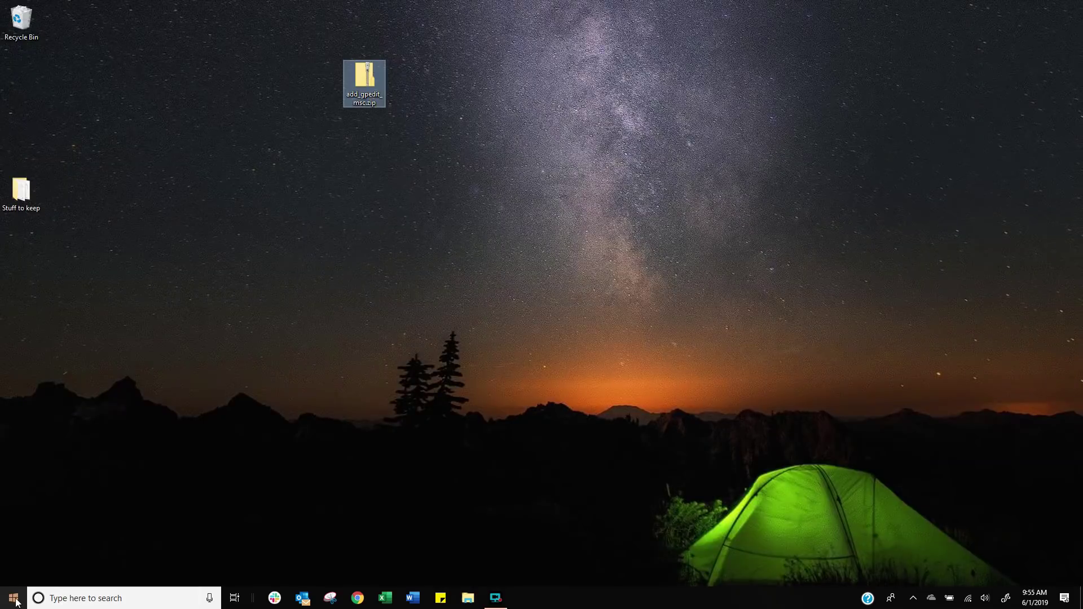
key(super+x)
- Run 'gpedit', dismiss the cannot-find gpedit.msc error, and close the Run box
click(43, 542)
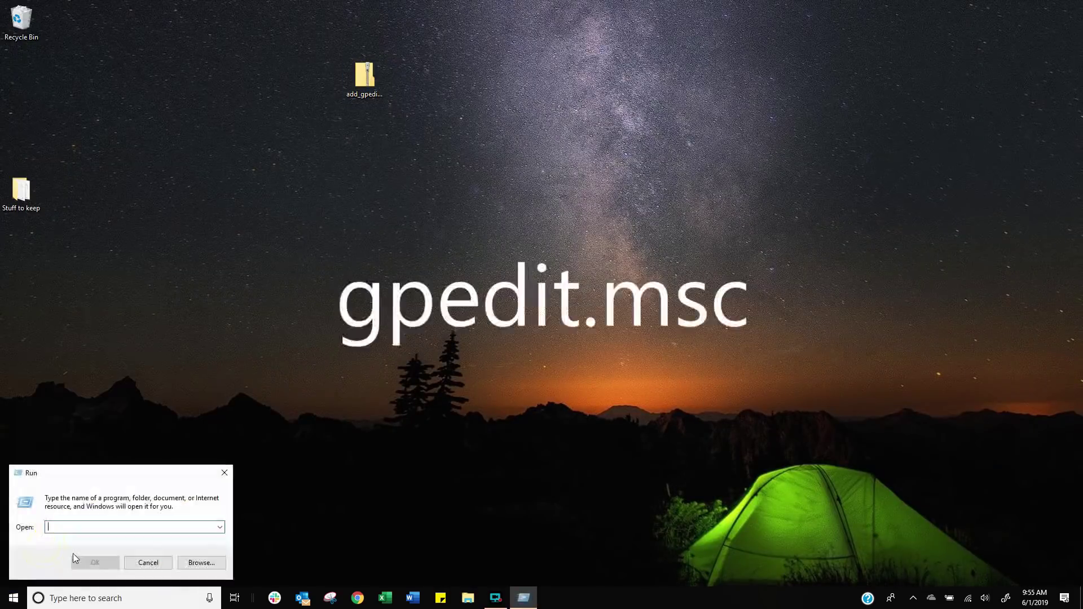
text(gpedit.msc)
click(75, 558)
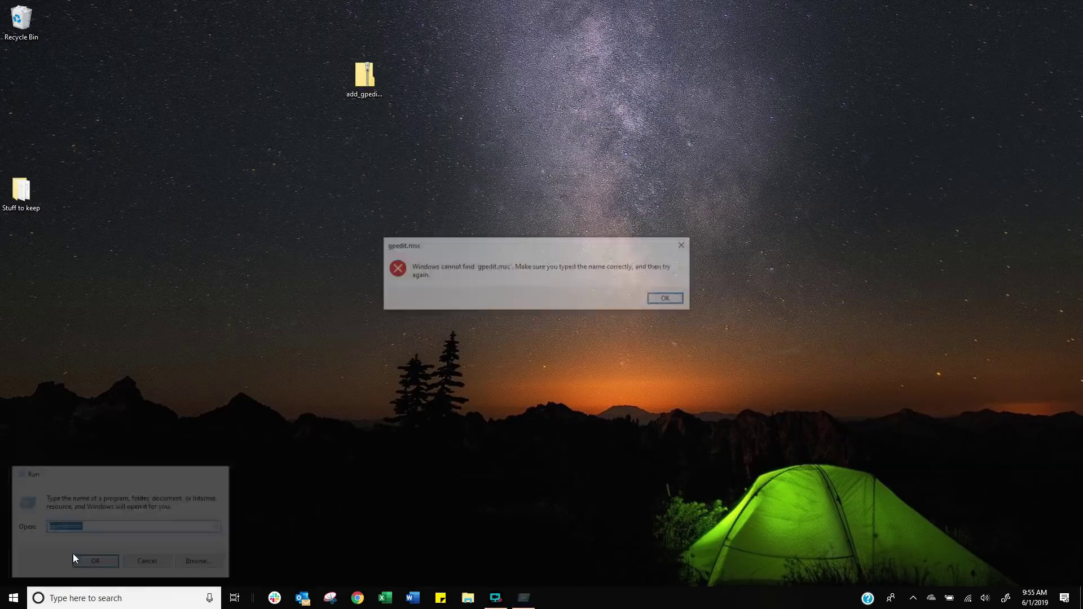
click(668, 299)
click(146, 563)
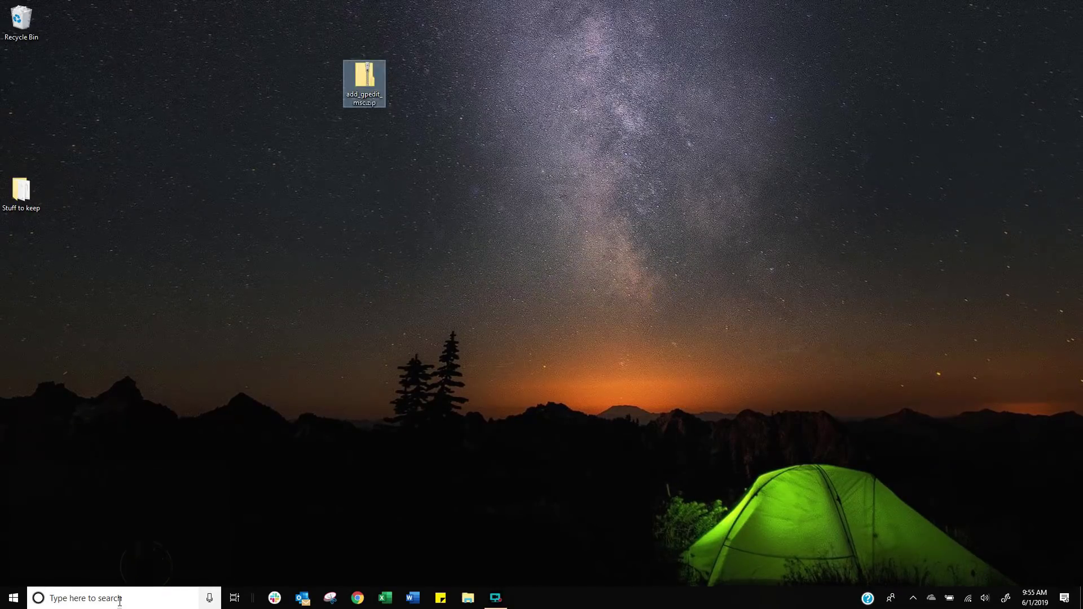
- Search for C:\Windows\SysWOW64 and open that folder in File Explorer
click(119, 599)
text(C:\Windows\SysWOW64)
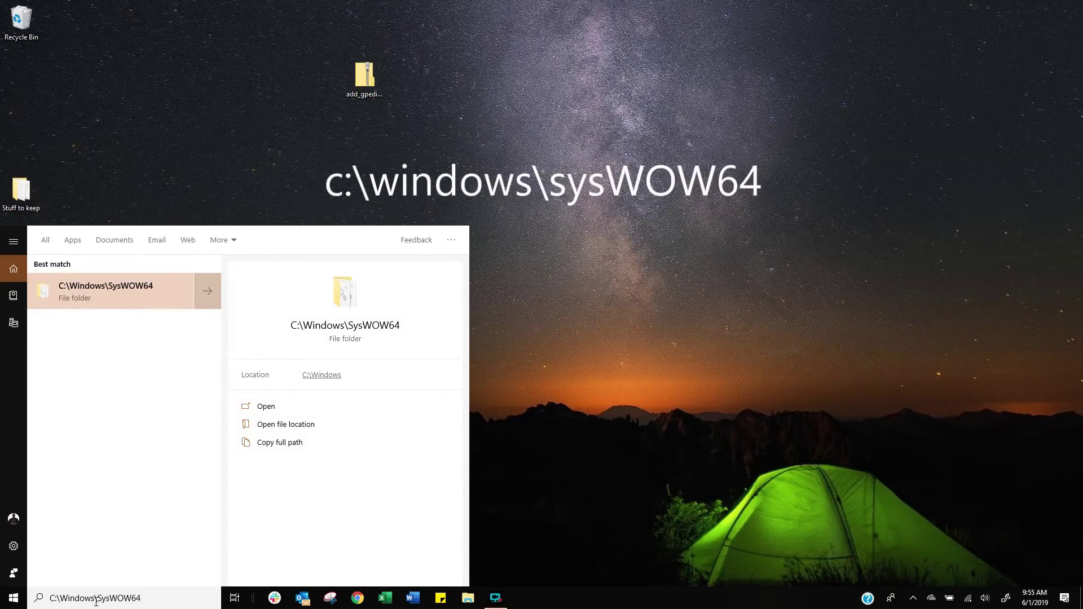
click(120, 293)
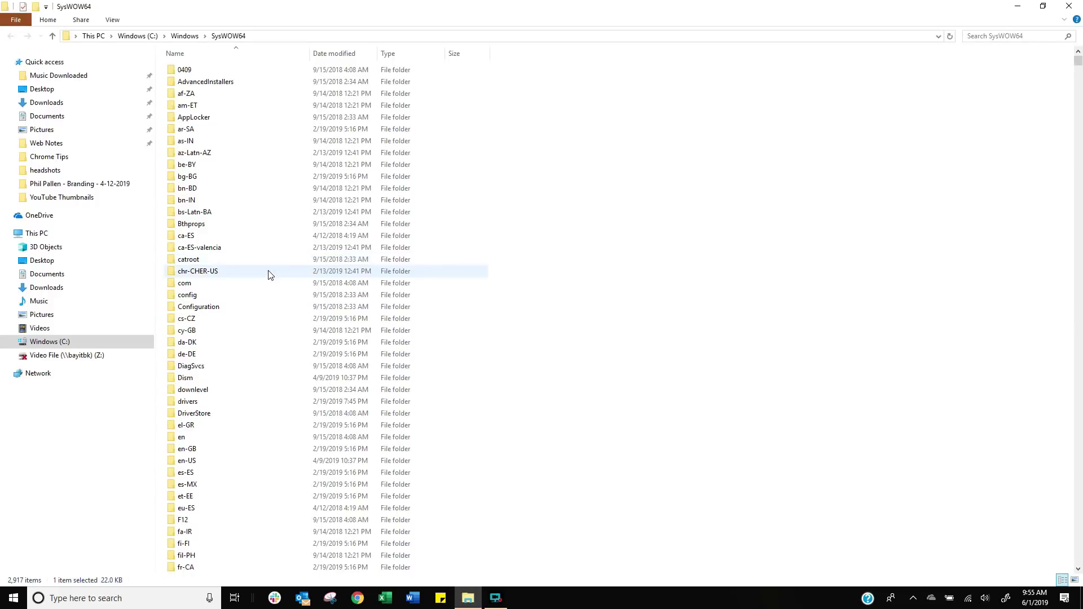
- Copy GroupPolicy, GroupPolicyUsers and gpedit.msc from the SysWOW64 folder
scroll(269, 277, down, 6)
click(203, 367)
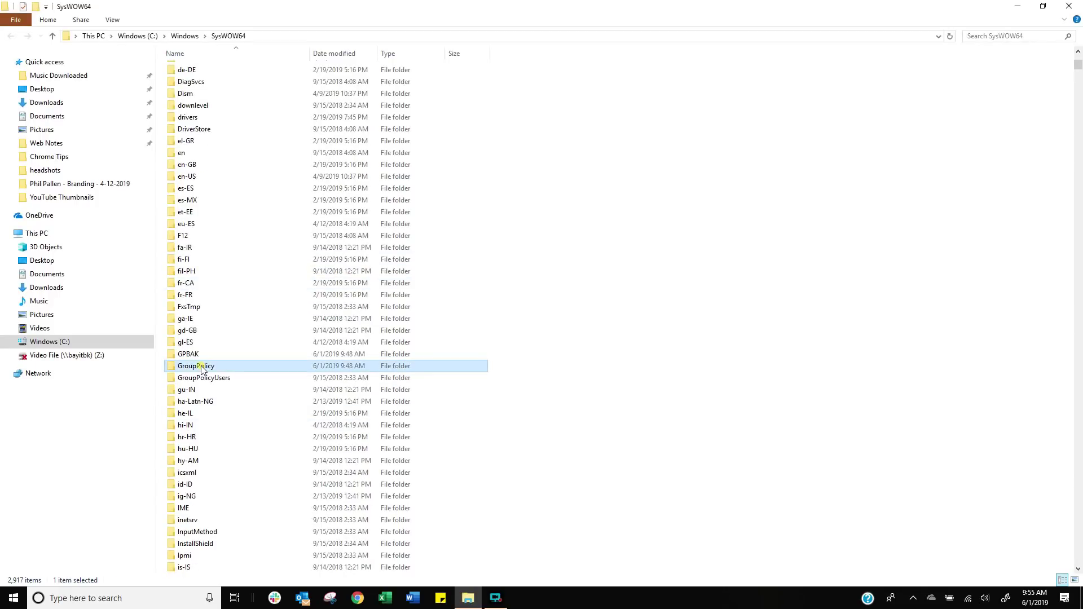
ctrl+click(221, 379)
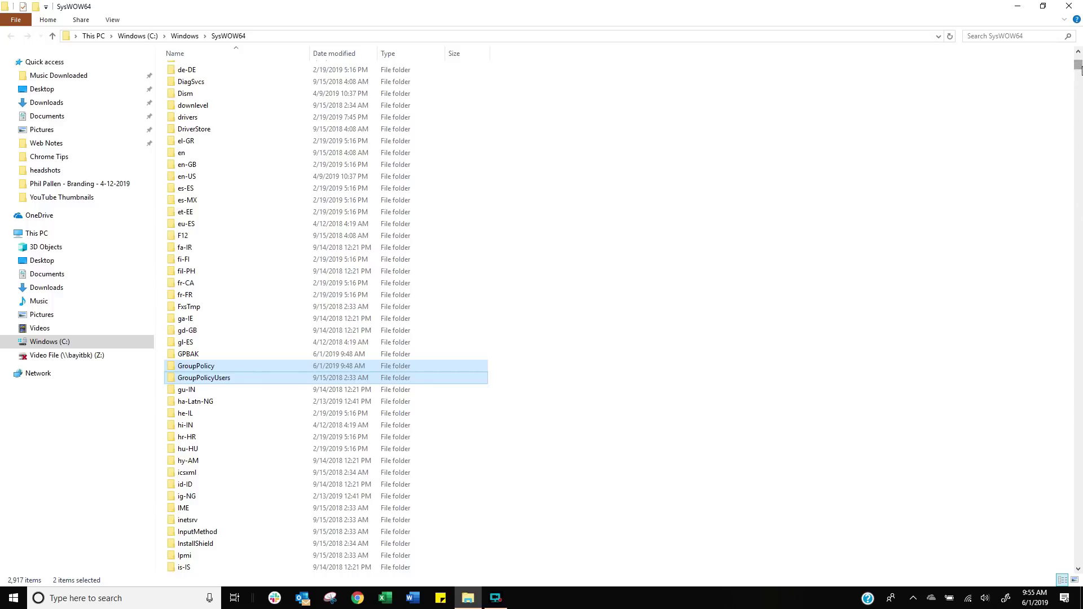
scroll(405, 456, down, 20)
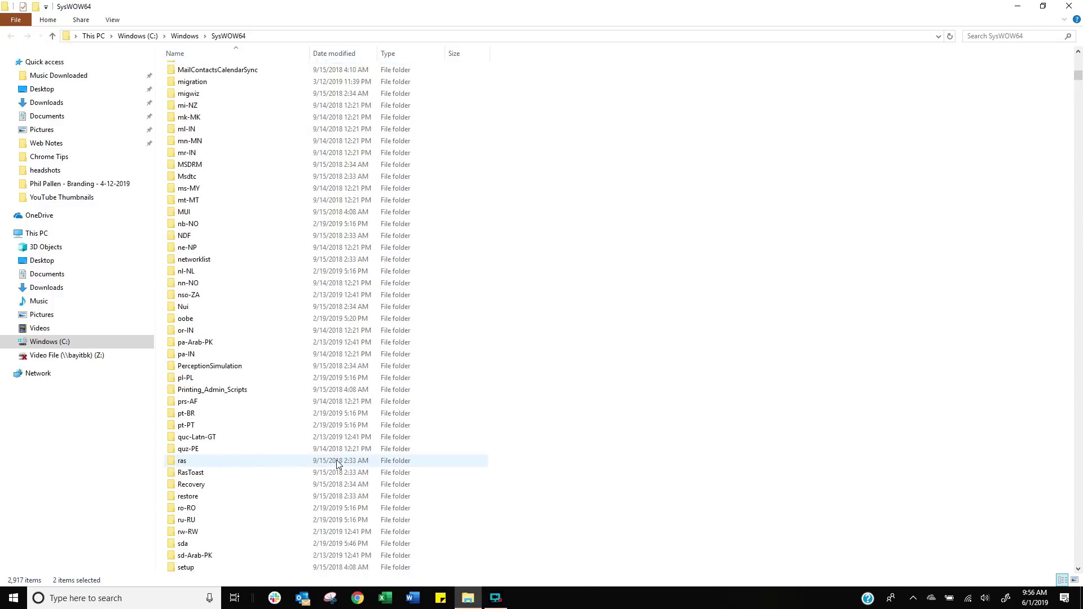
scroll(258, 514, down, 1)
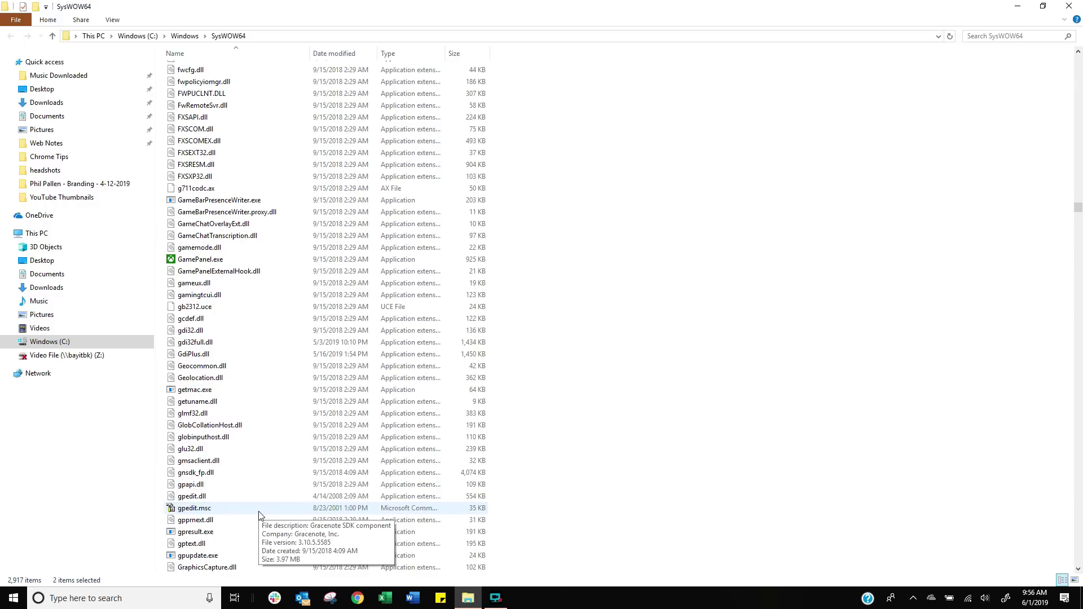
click(194, 505)
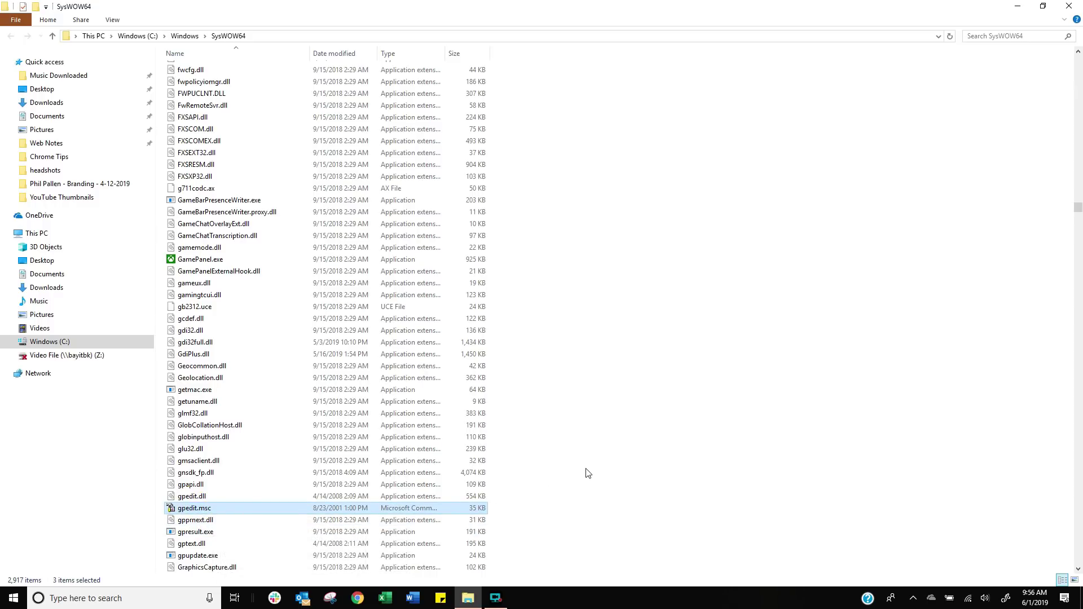
right_click(237, 514)
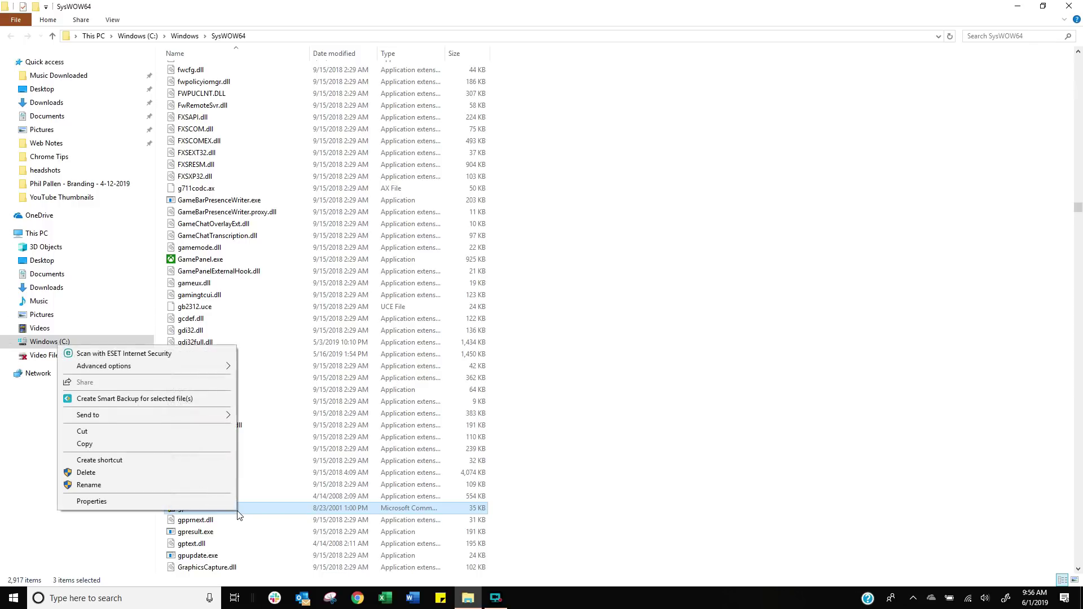
click(134, 448)
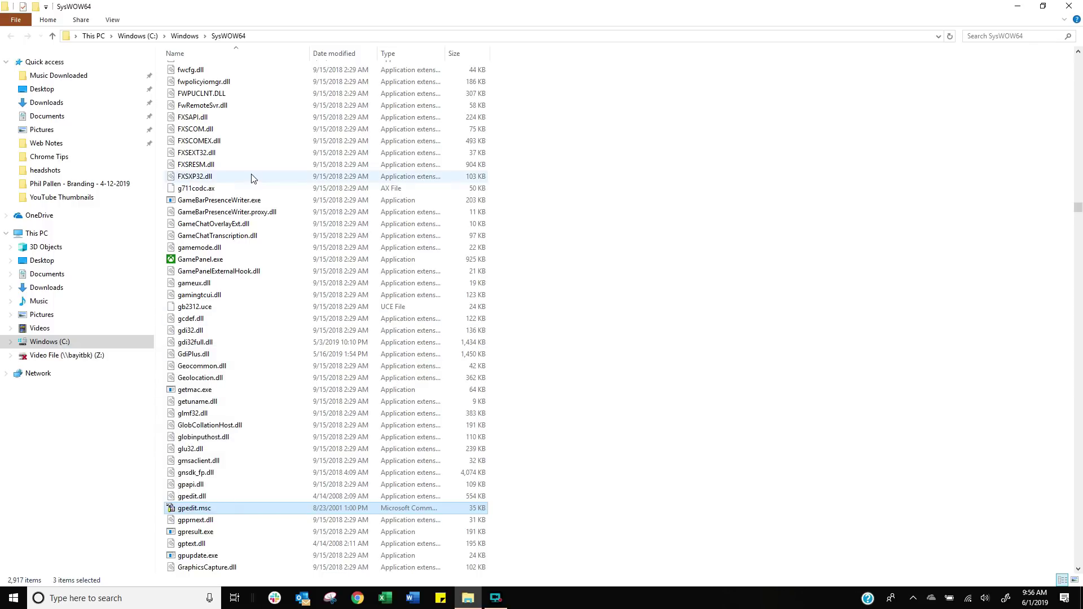
- Change the address bar path to C:\Windows\System32 and go there
click(264, 35)
click(263, 34)
key(shift+Left)
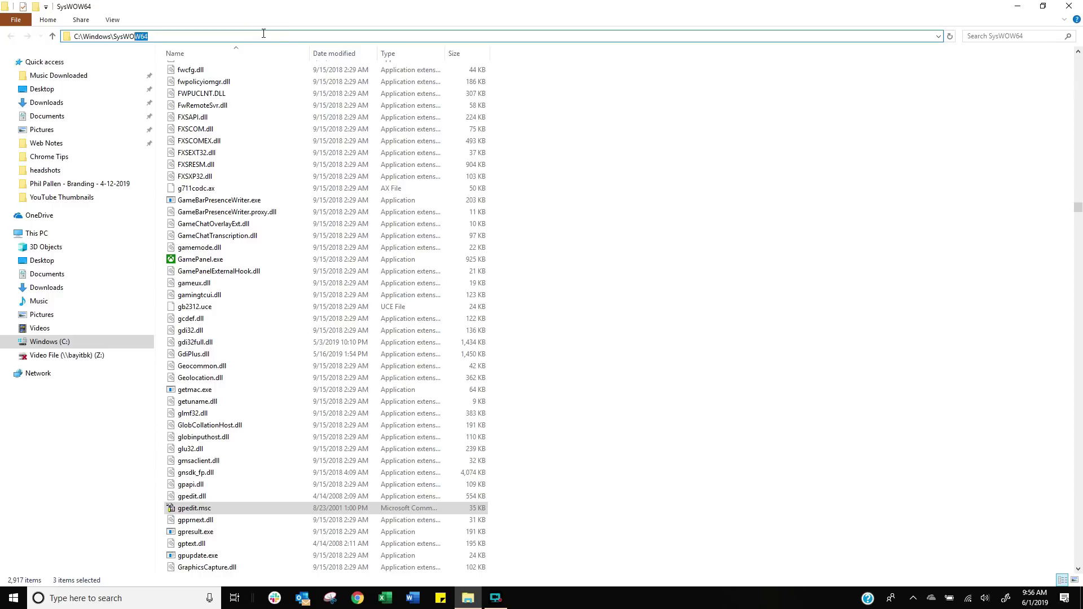
key(shift+Left)
key(shift+Left)
key(shift+Left)
key(shift+Left)
key(shift+Left)
key(BackSpace)
text(sys)
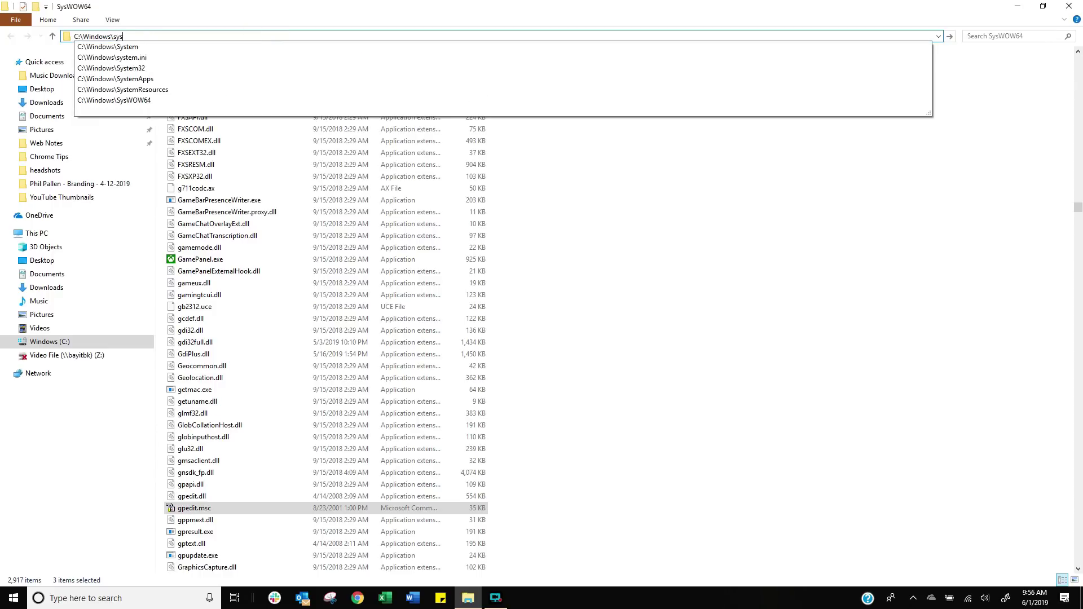
key(Down)
key(Down)
key(Down)
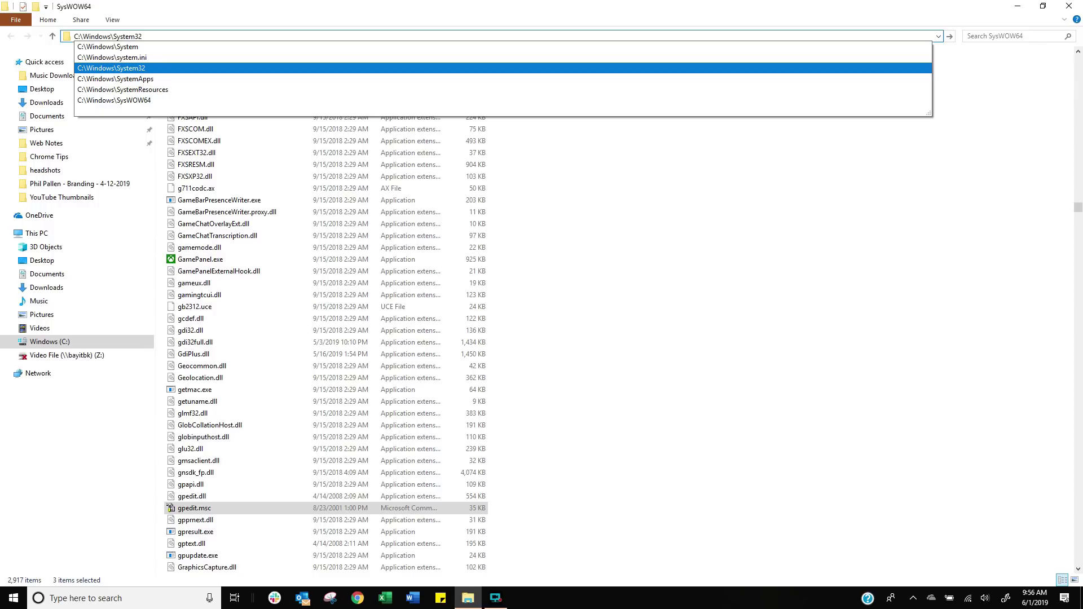
key(Return)
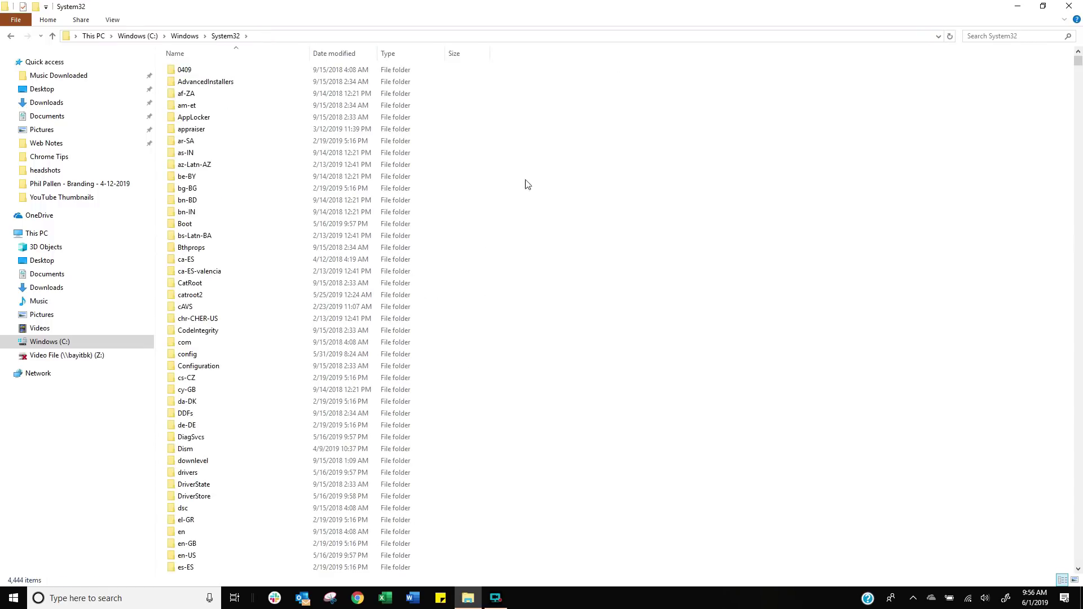
- Paste the copied items into System32, granting administrator permission
right_click(601, 179)
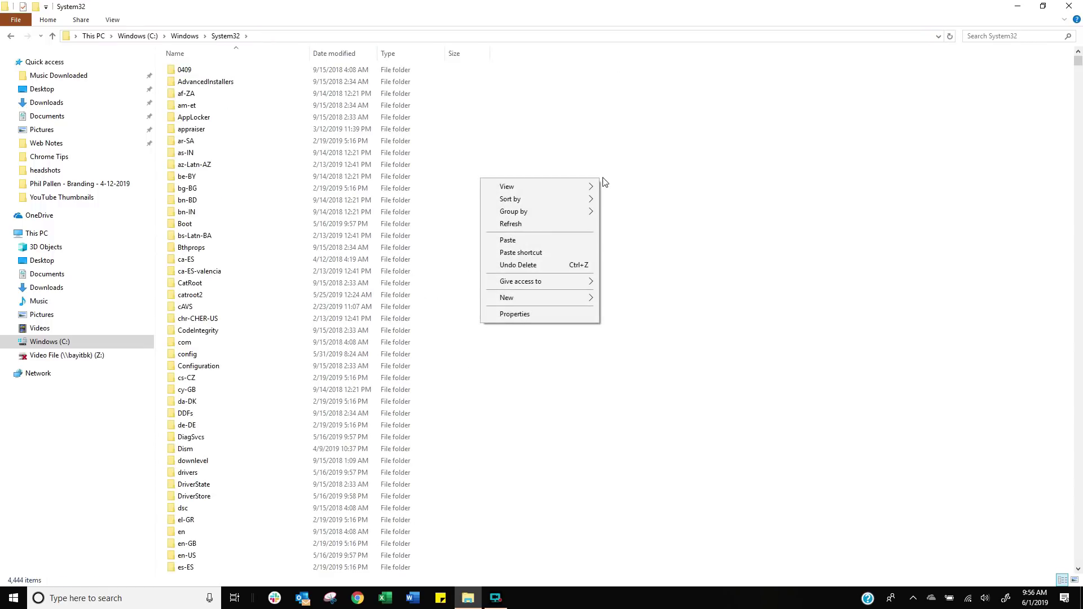
click(567, 239)
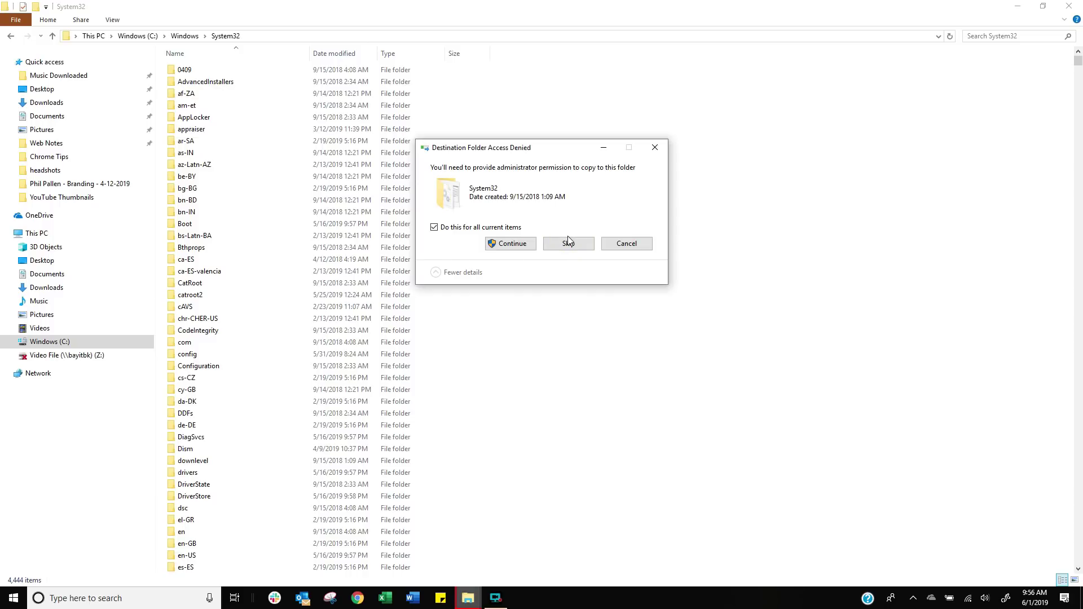
click(512, 243)
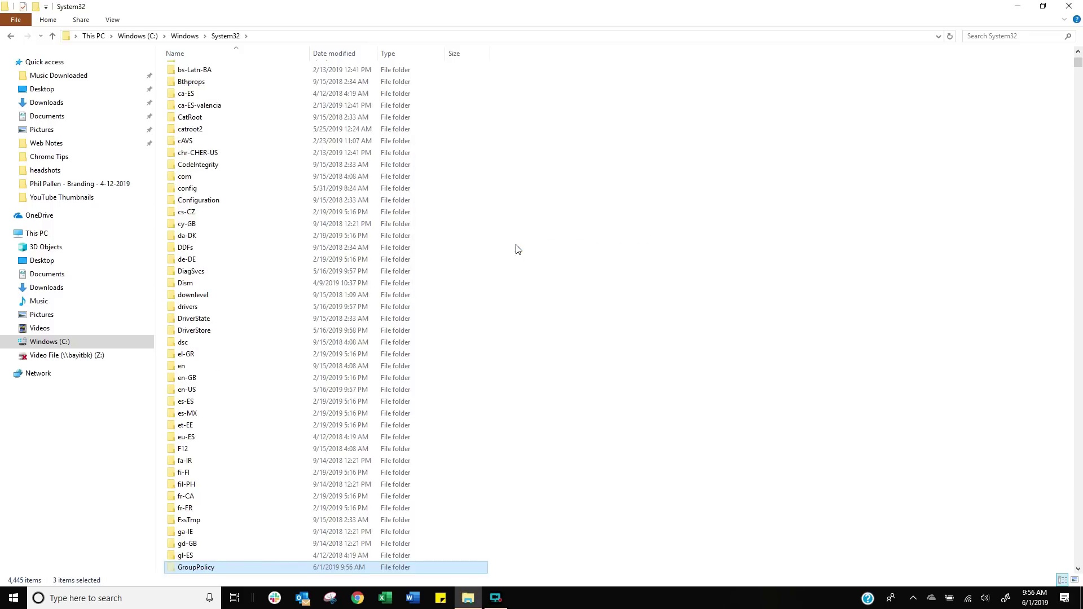
scroll(514, 275, down, 3)
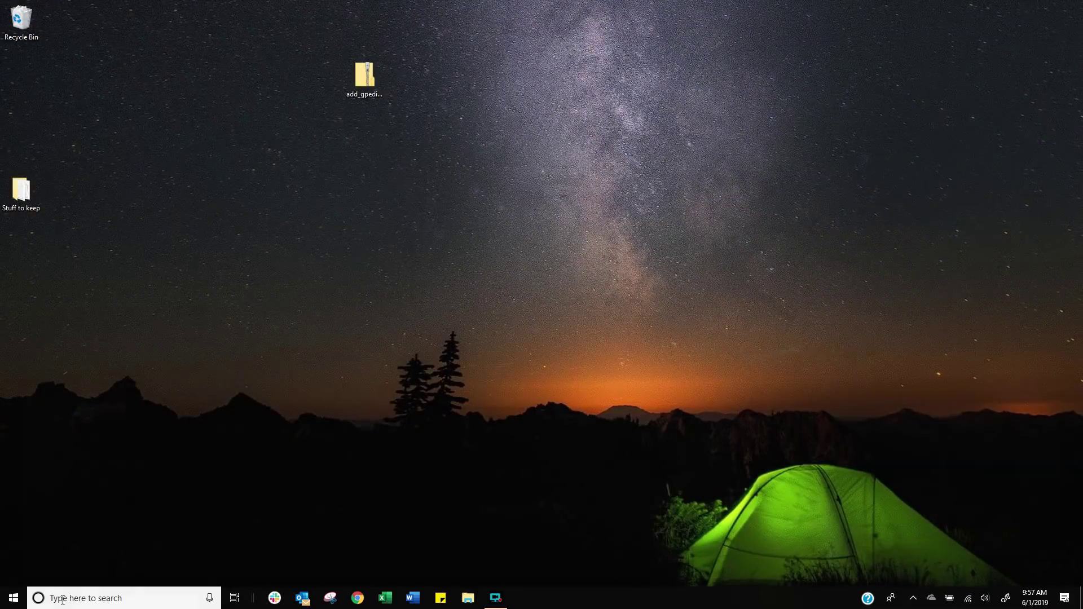
- Search for gpedit.msc, launch the Local Group Policy Editor, and widen its window
click(84, 599)
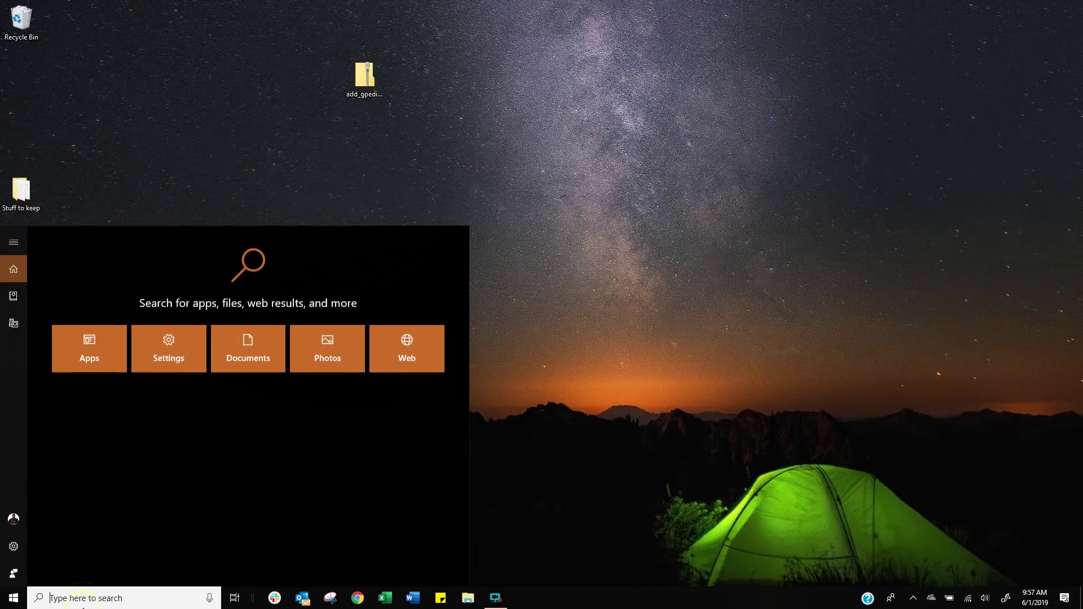
text(gped)
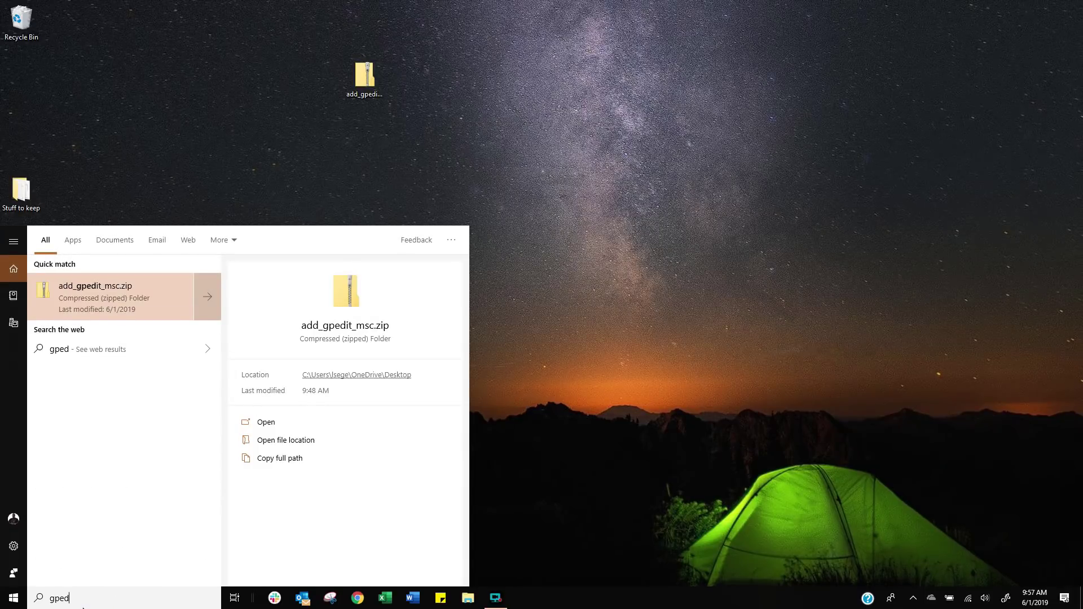
text(it.msc)
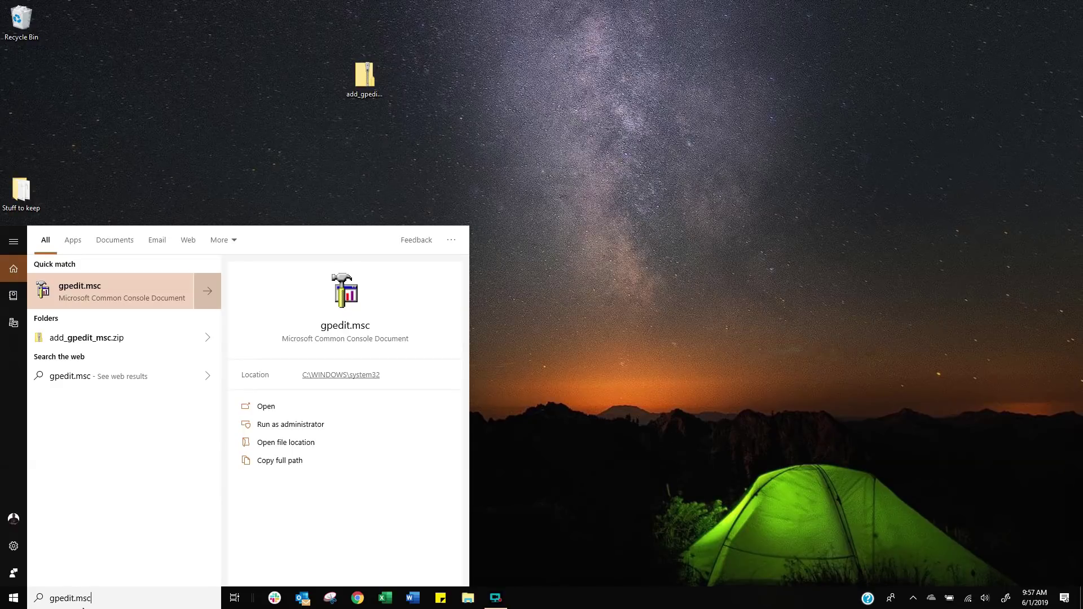
click(85, 296)
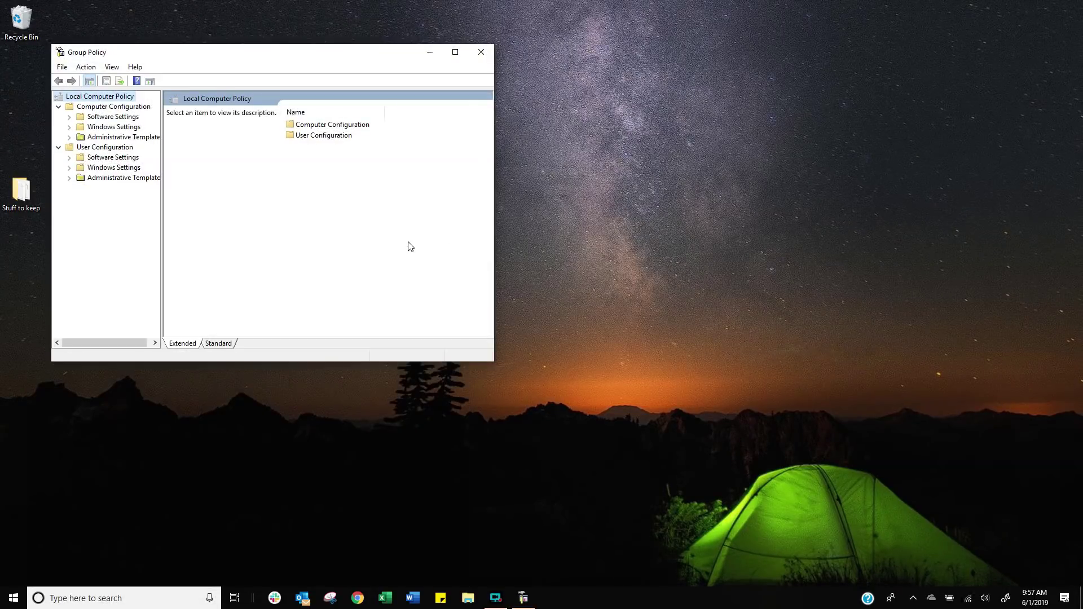
drag(496, 245, 661, 237)
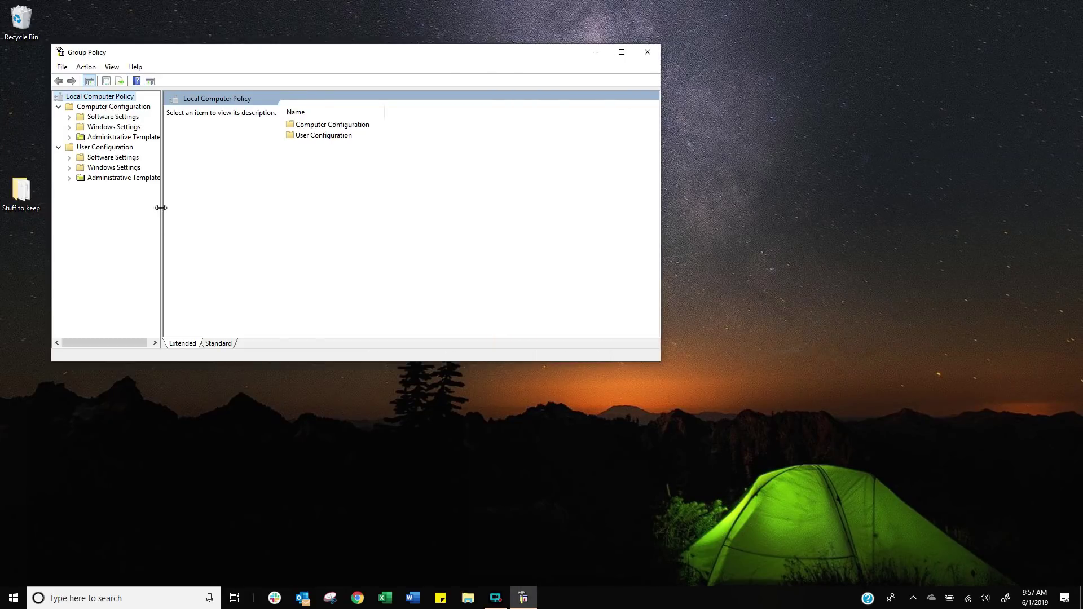
- Widen the tree pane and drill into Administrative Templates > Network > QoS Packet Scheduler
drag(161, 207, 239, 210)
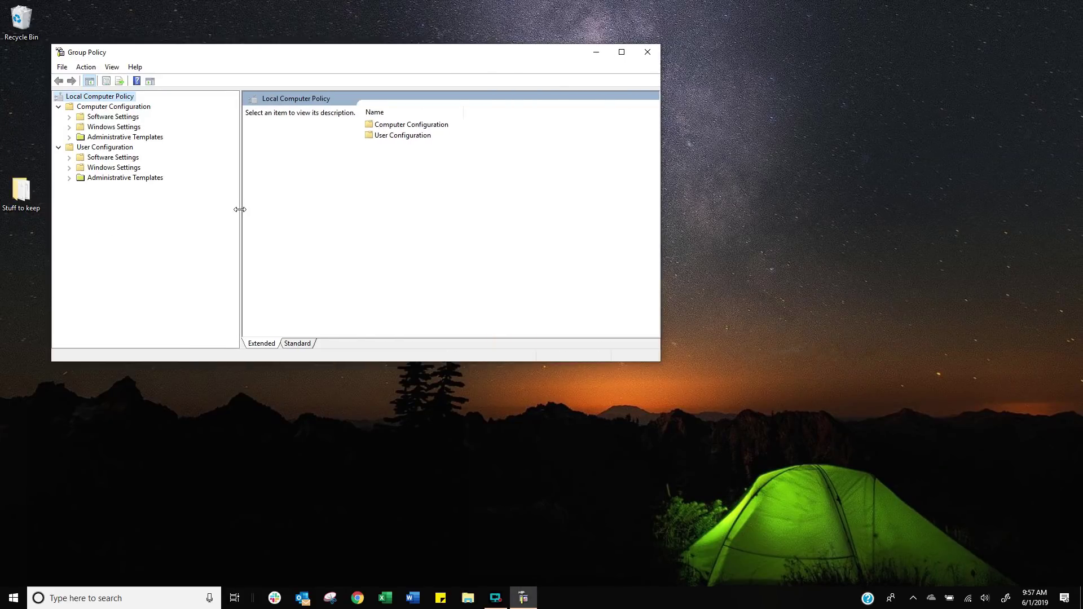
click(99, 139)
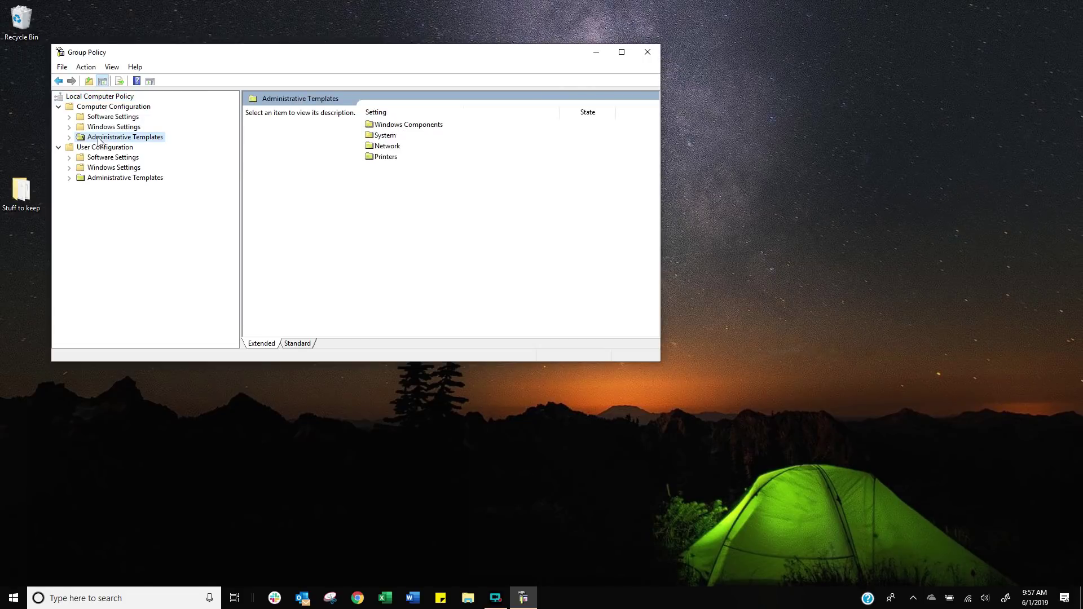
click(388, 147)
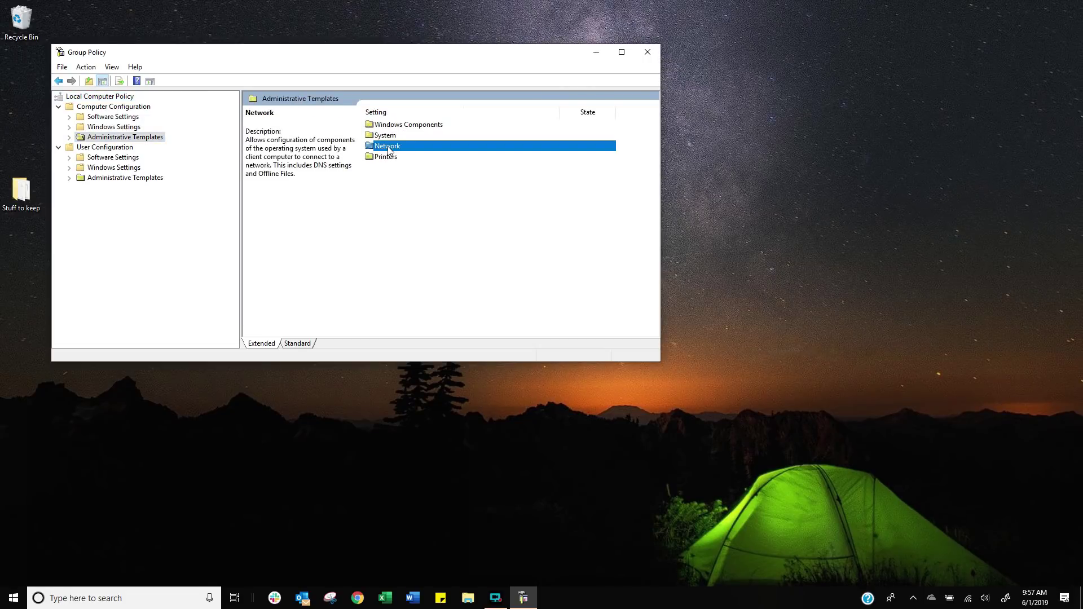
double_click(389, 147)
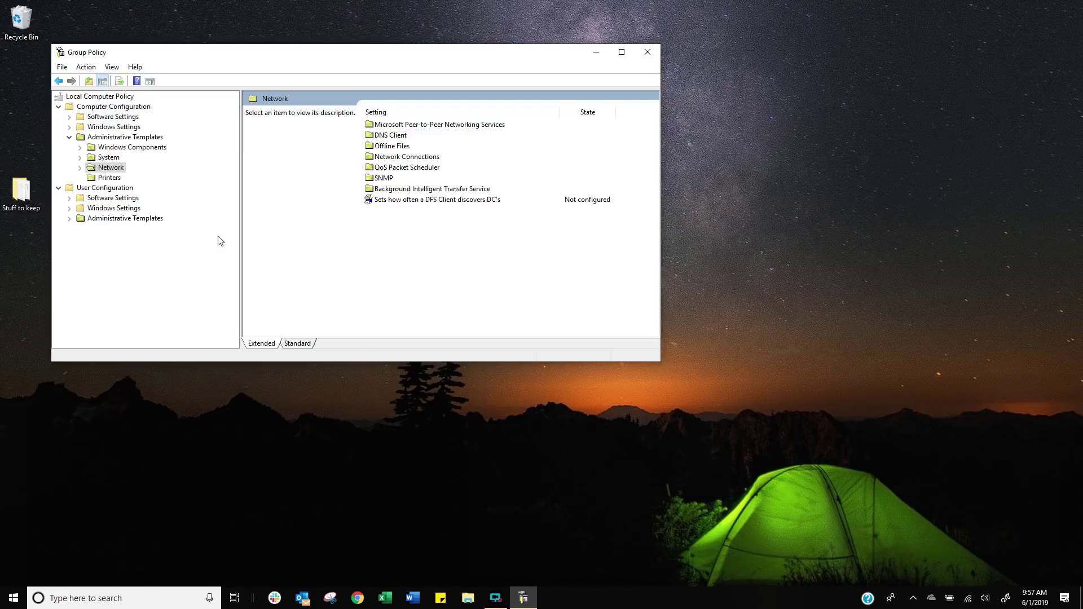
click(405, 171)
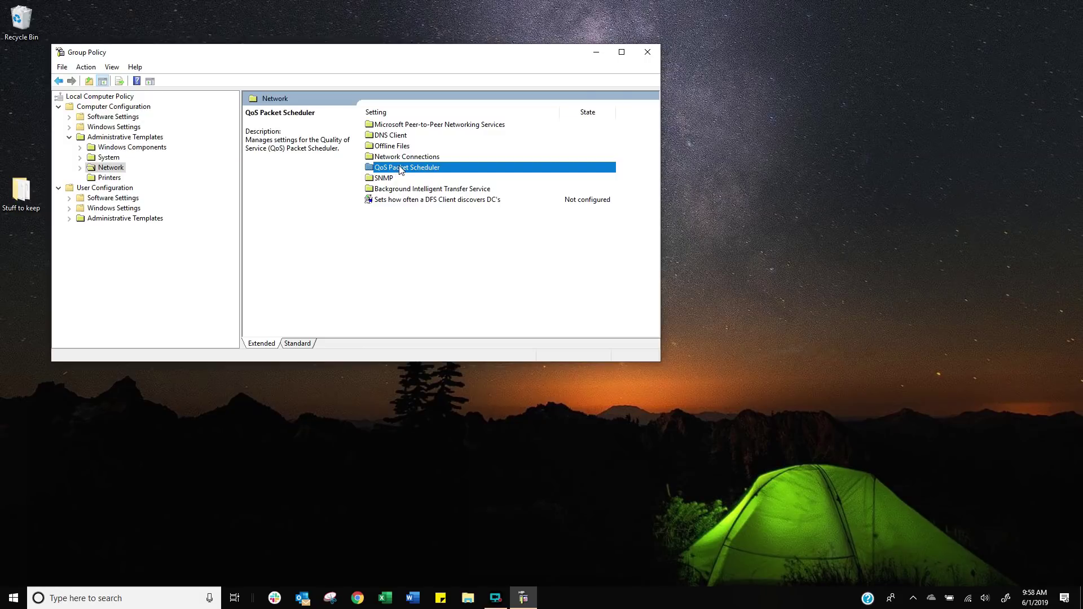
double_click(401, 169)
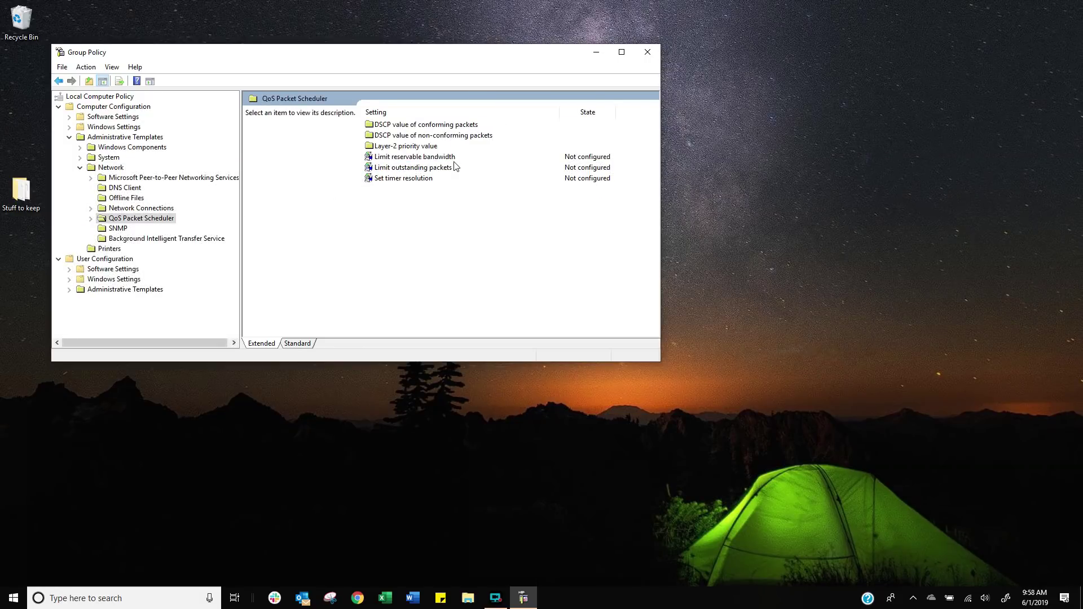
- Select Limit reservable bandwidth and read through its description
click(399, 158)
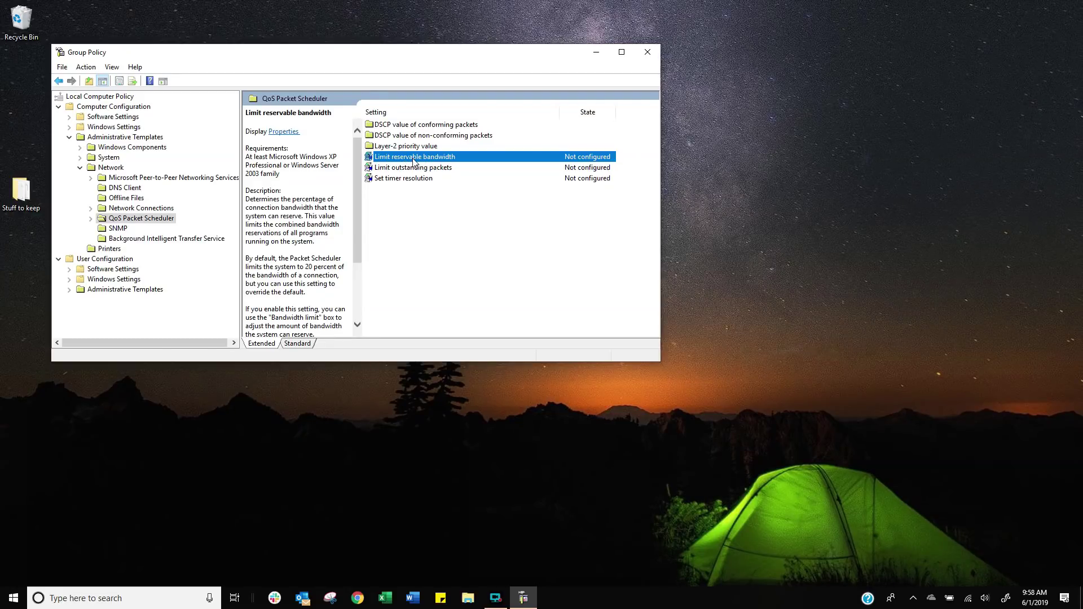
click(248, 202)
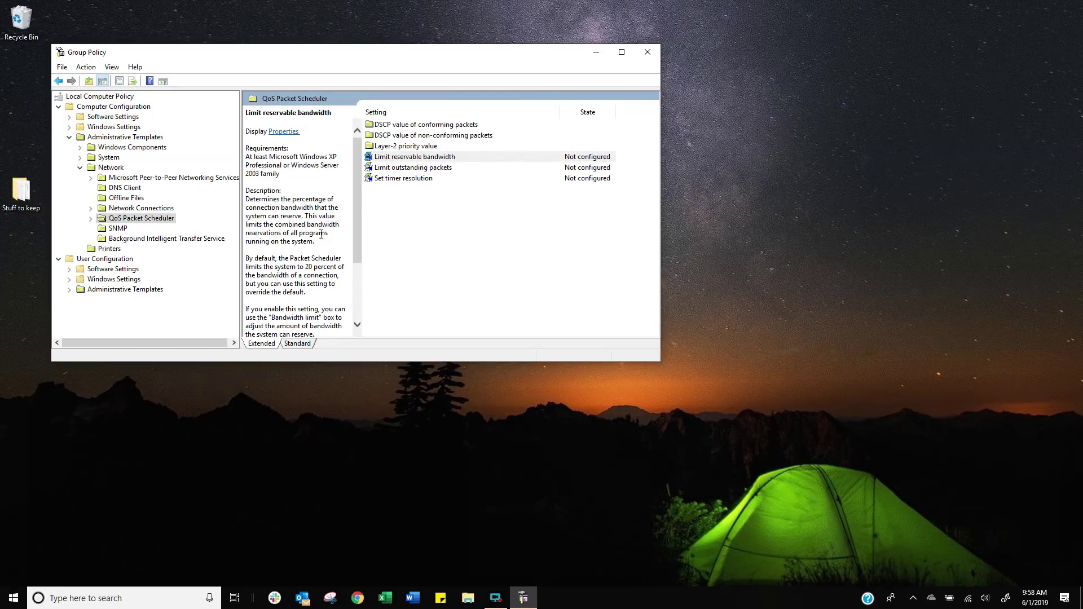
scroll(313, 254, down, 3)
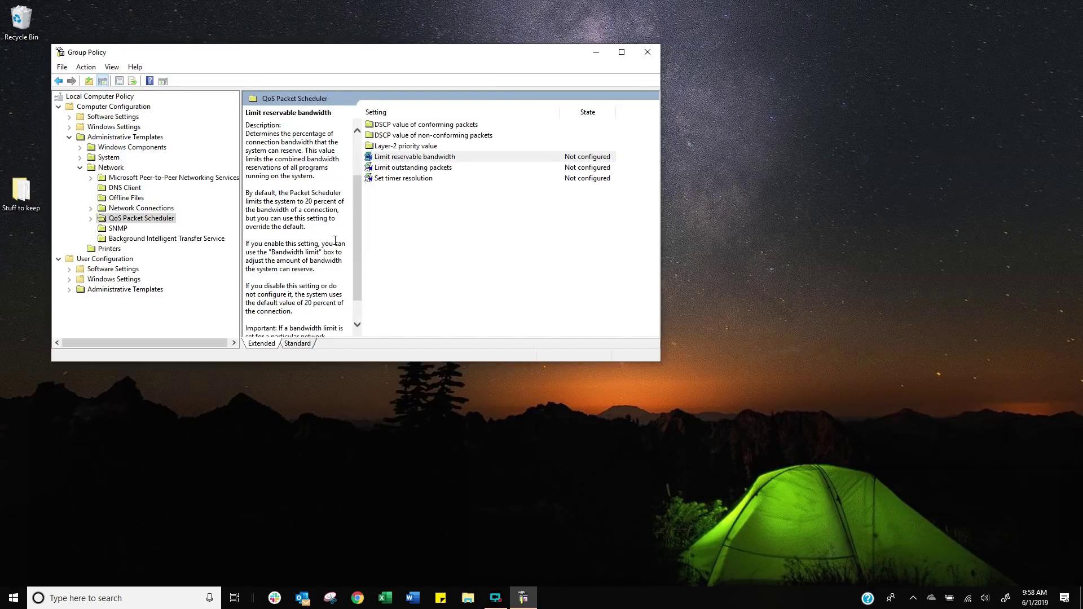
scroll(335, 240, down, 1)
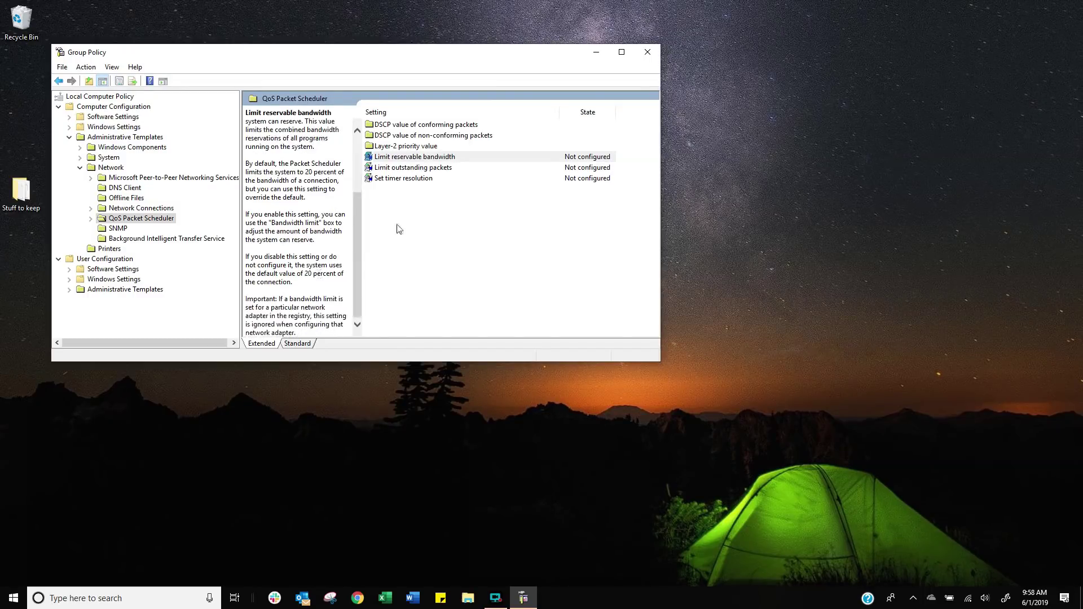
- Enable Limit reservable bandwidth and set its bandwidth limit to 0 percent
double_click(429, 159)
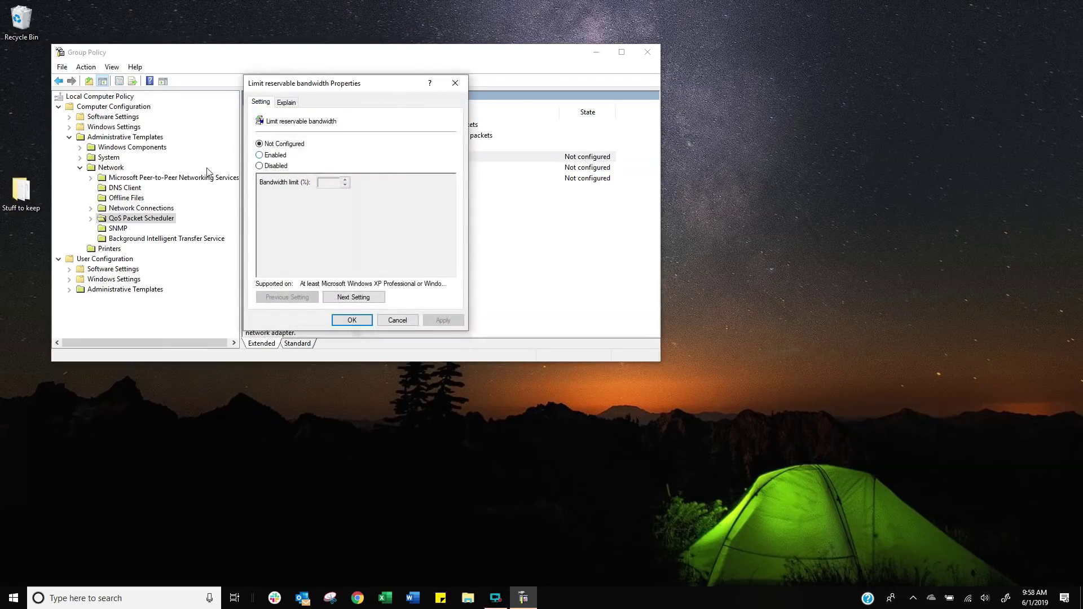
click(266, 156)
click(345, 185)
click(367, 320)
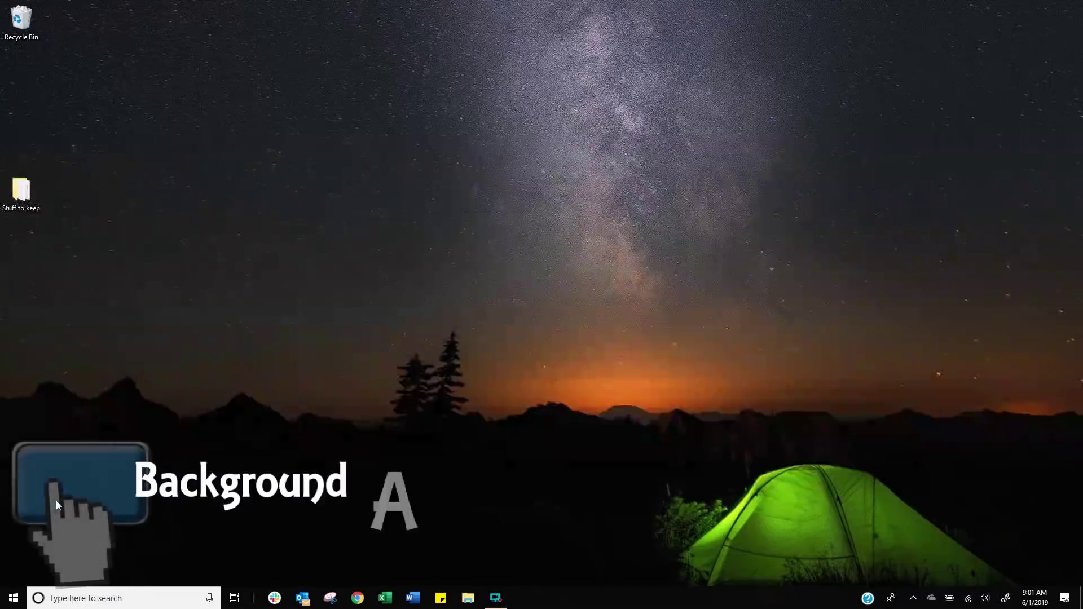
- Open Settings > Privacy > Background apps
click(17, 604)
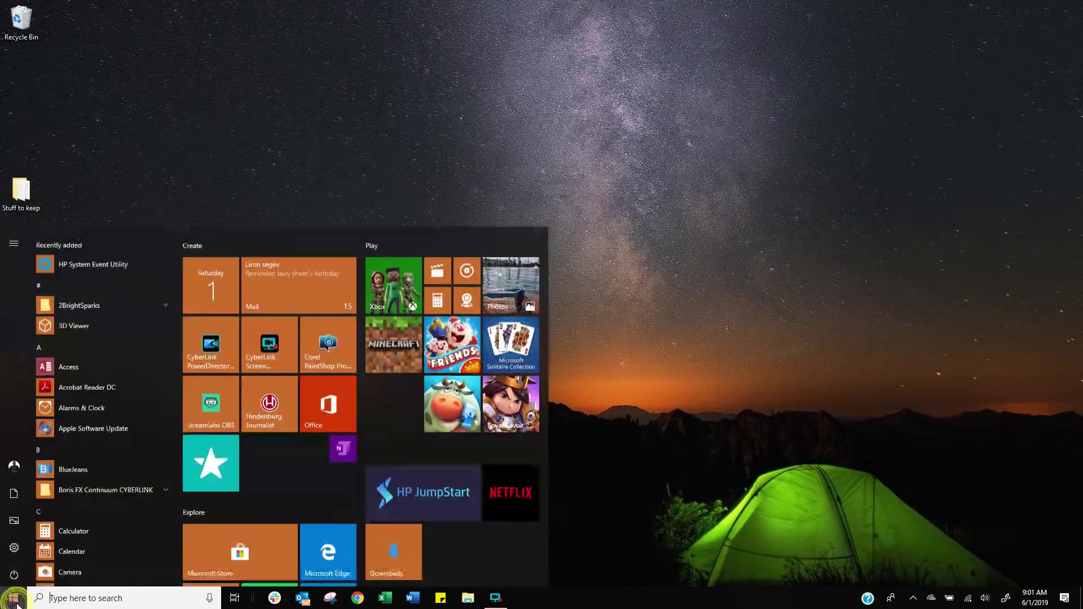
click(18, 547)
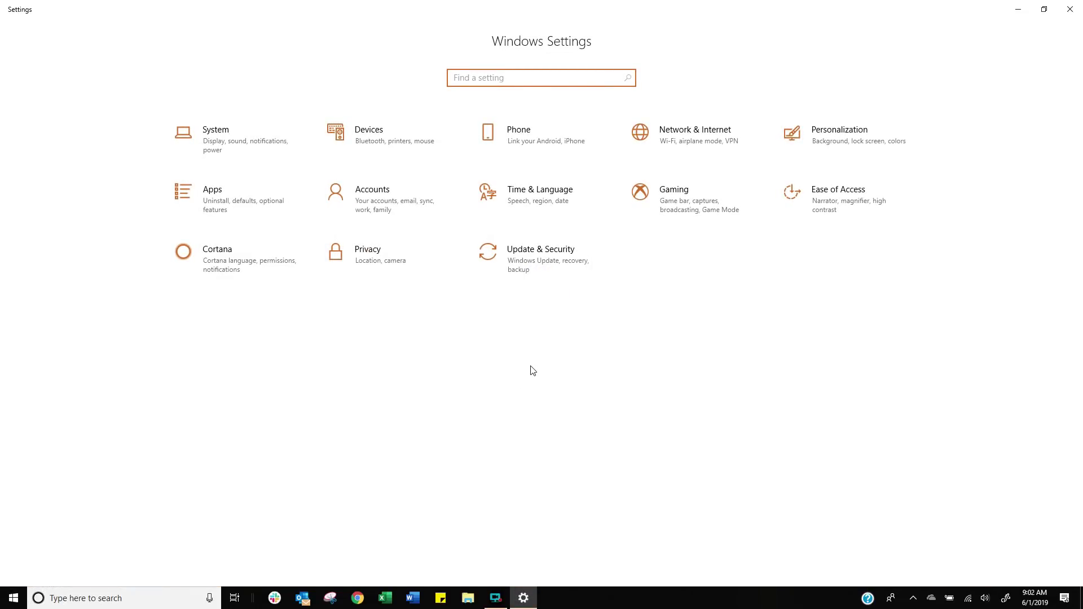
click(377, 264)
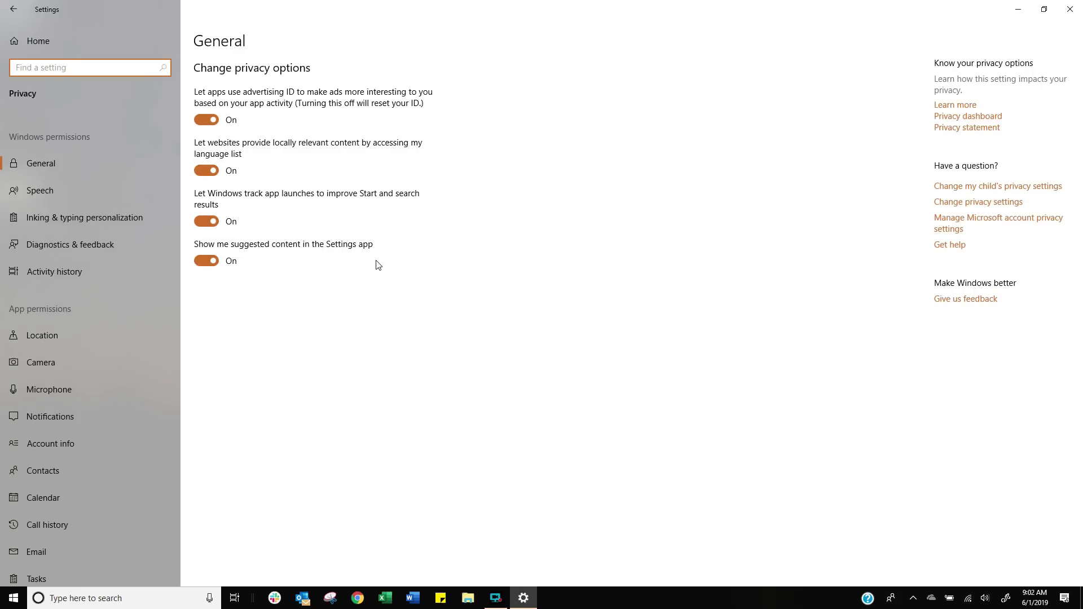
scroll(90, 338, down, 3)
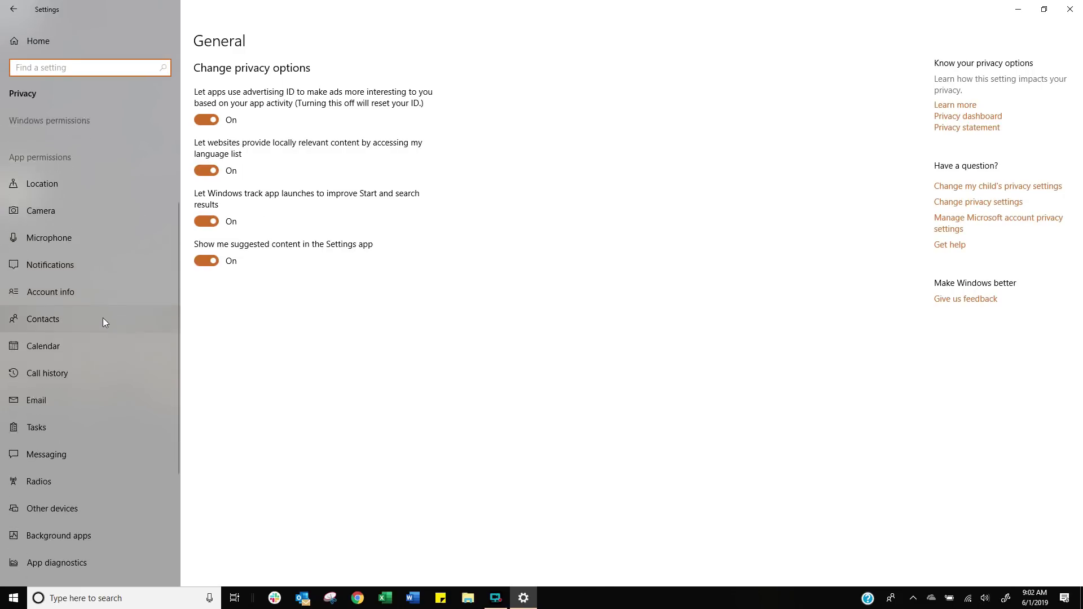
scroll(102, 339, down, 3)
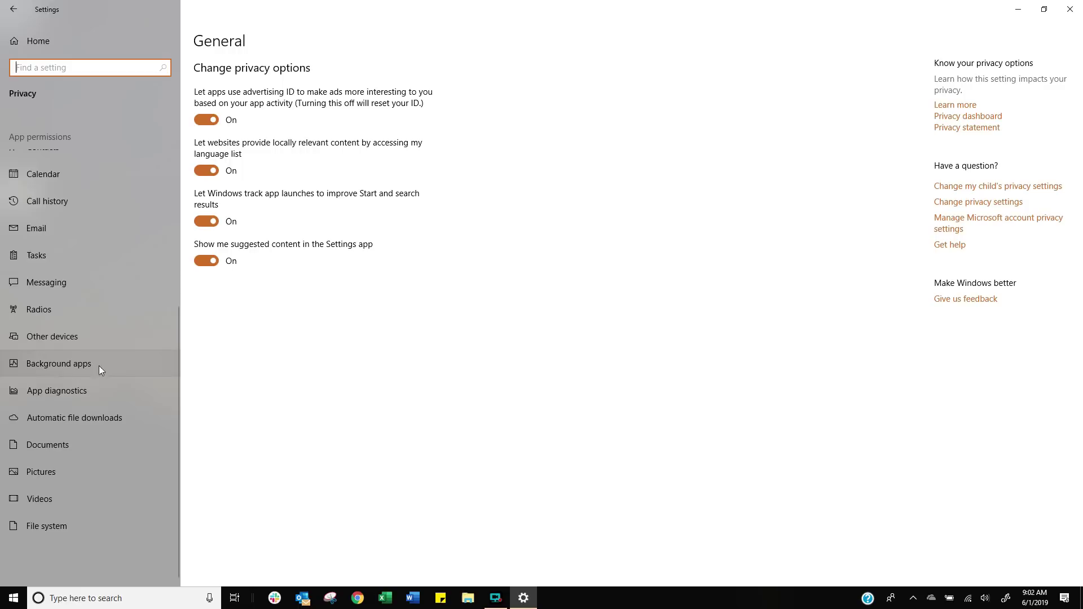
click(63, 368)
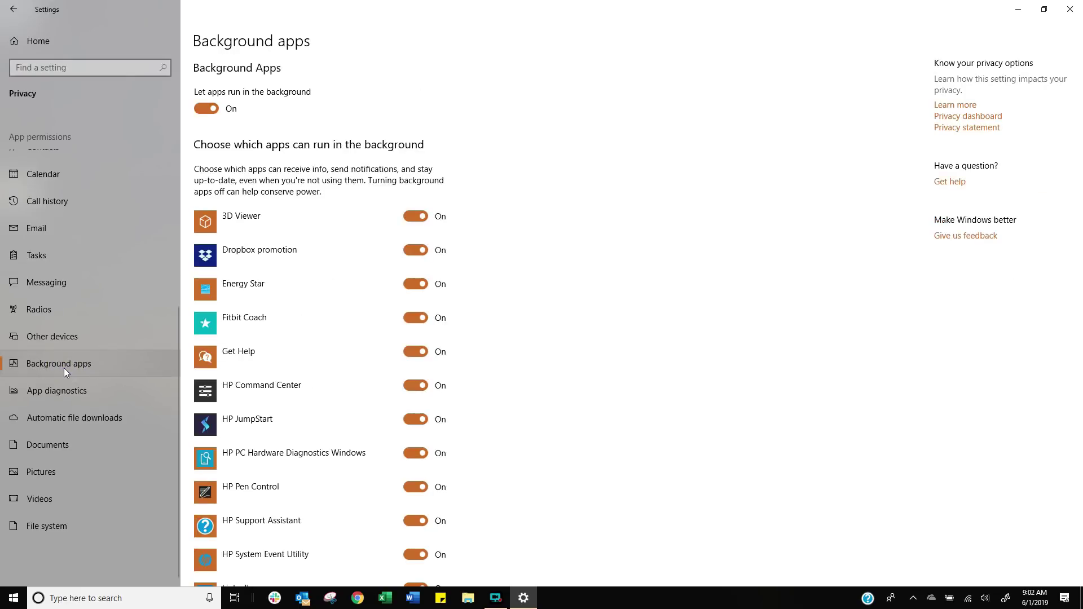
- Turn off background running for 3D Viewer, Calculator, Connect, Dropbox promotion, Feedback Hub and Fitbit Coach
click(415, 216)
click(415, 283)
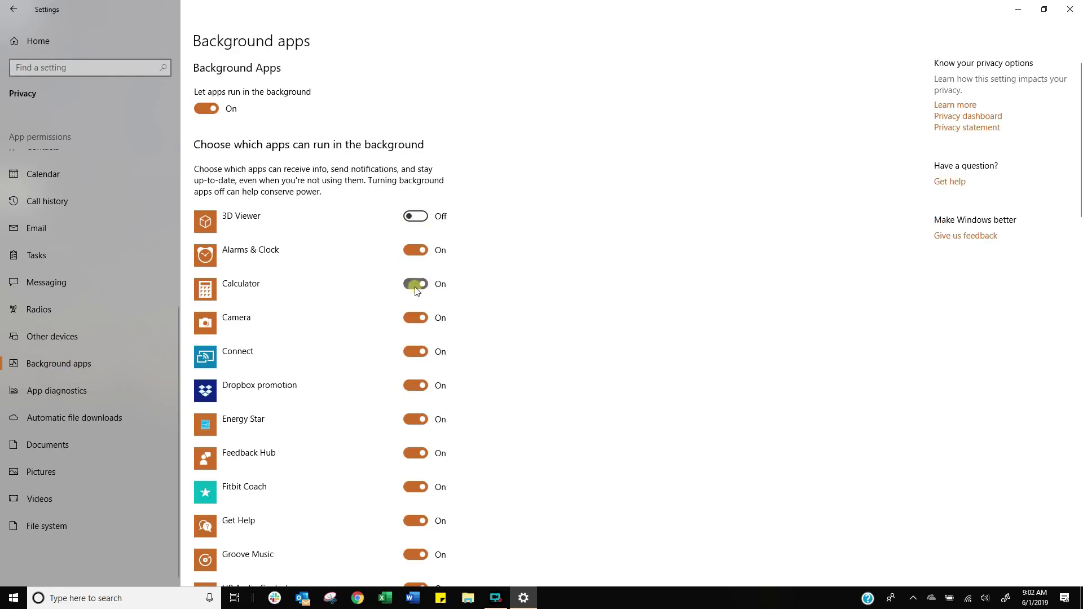
click(415, 317)
click(415, 318)
click(416, 351)
click(415, 385)
scroll(414, 418, down, 2)
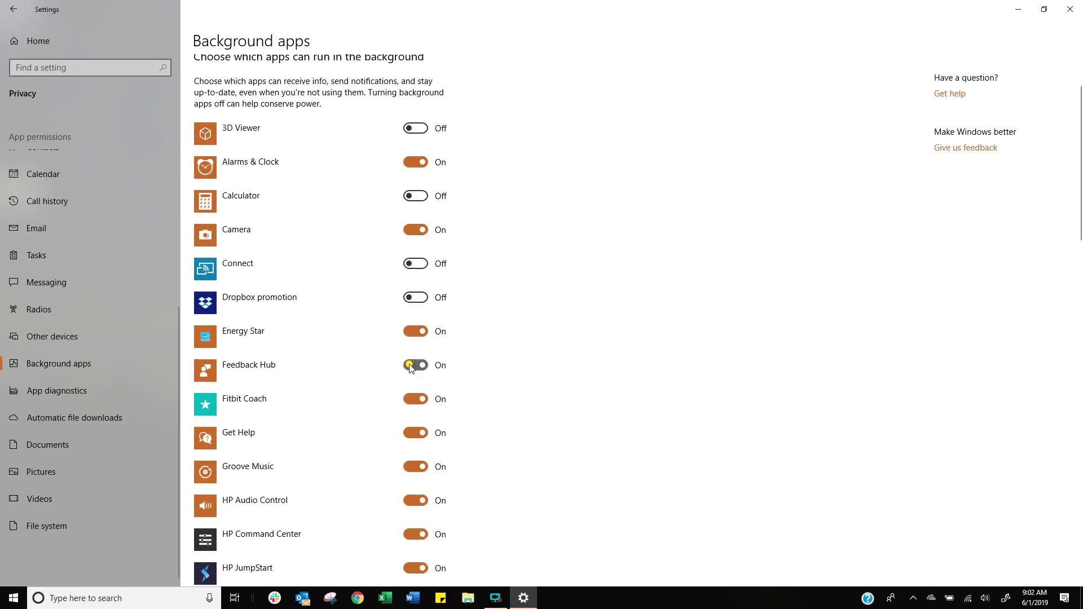
click(415, 365)
click(415, 398)
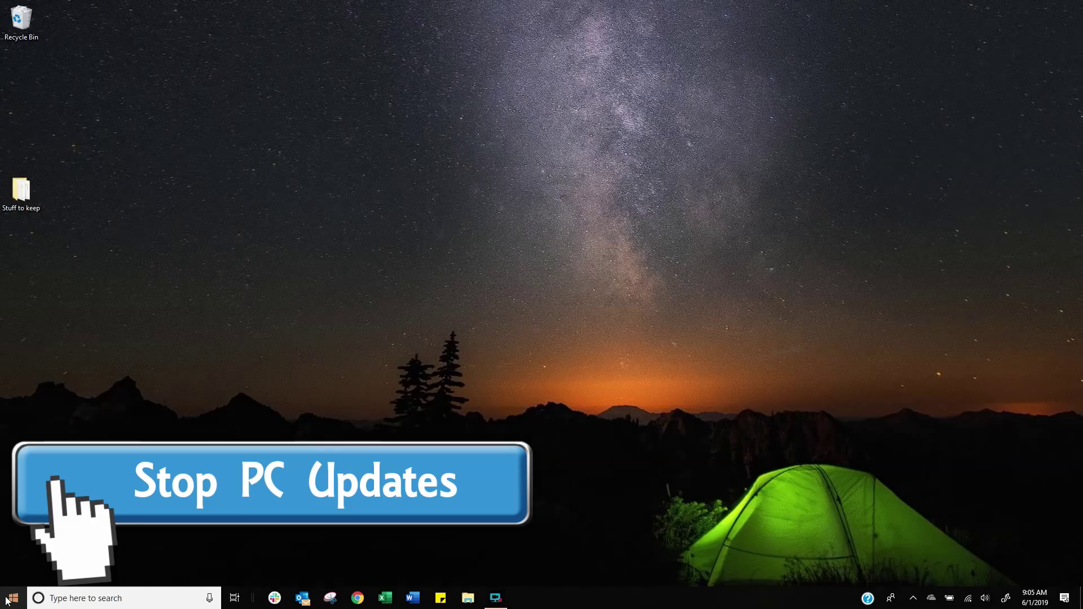
- In Update & Security > Delivery Optimization, turn off 'Allow downloads from other PCs'
click(22, 599)
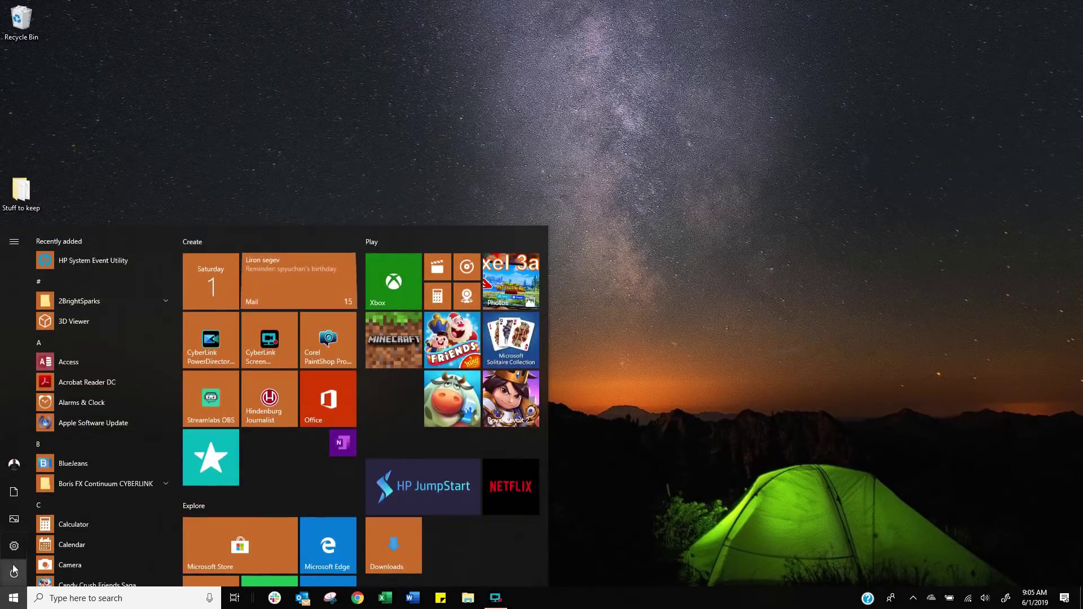
click(14, 548)
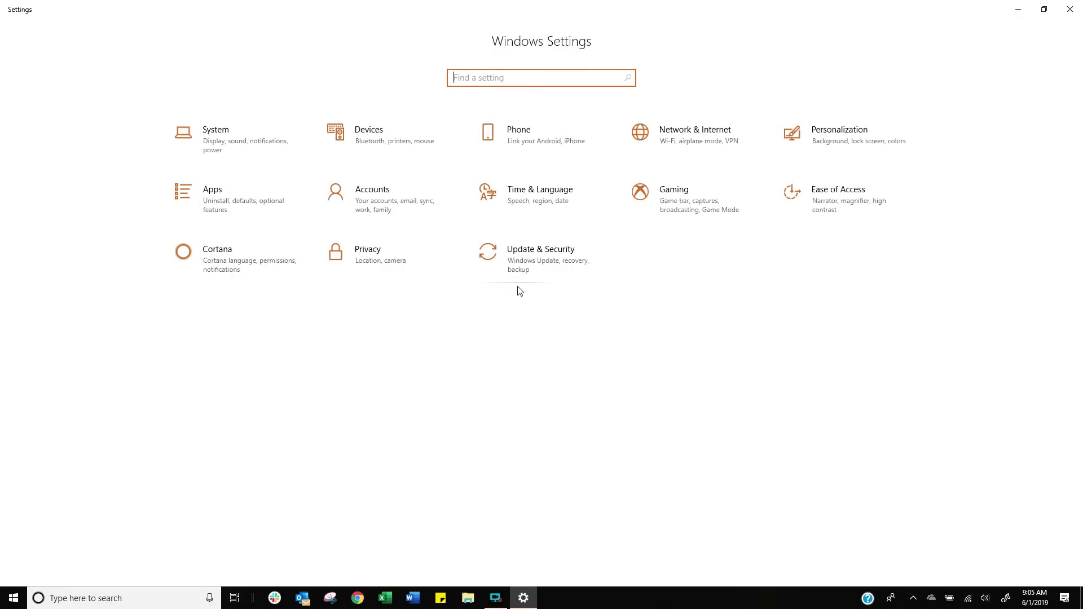
click(537, 269)
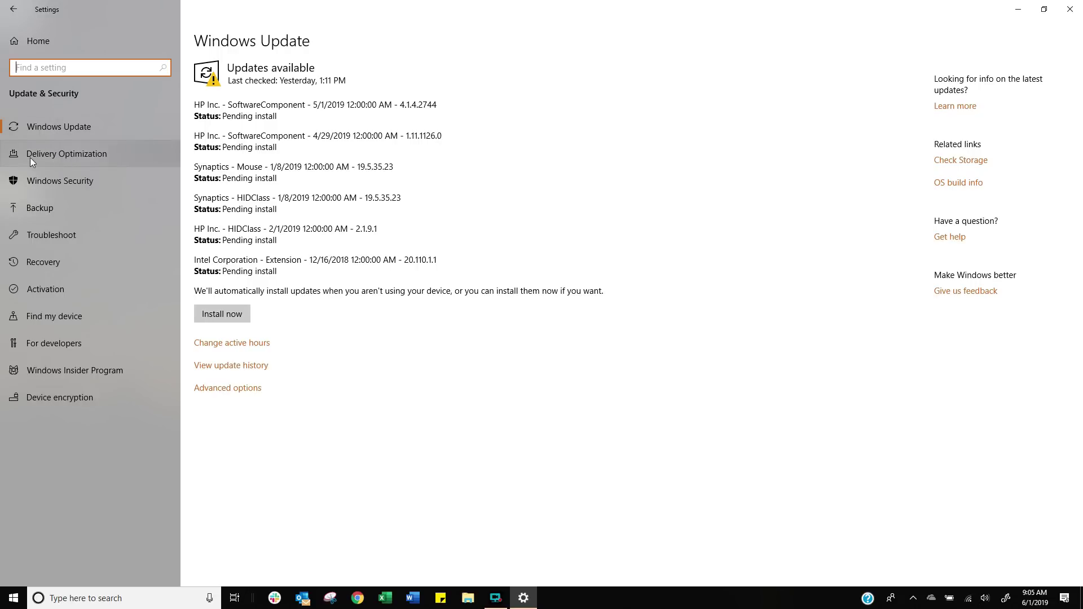
click(60, 155)
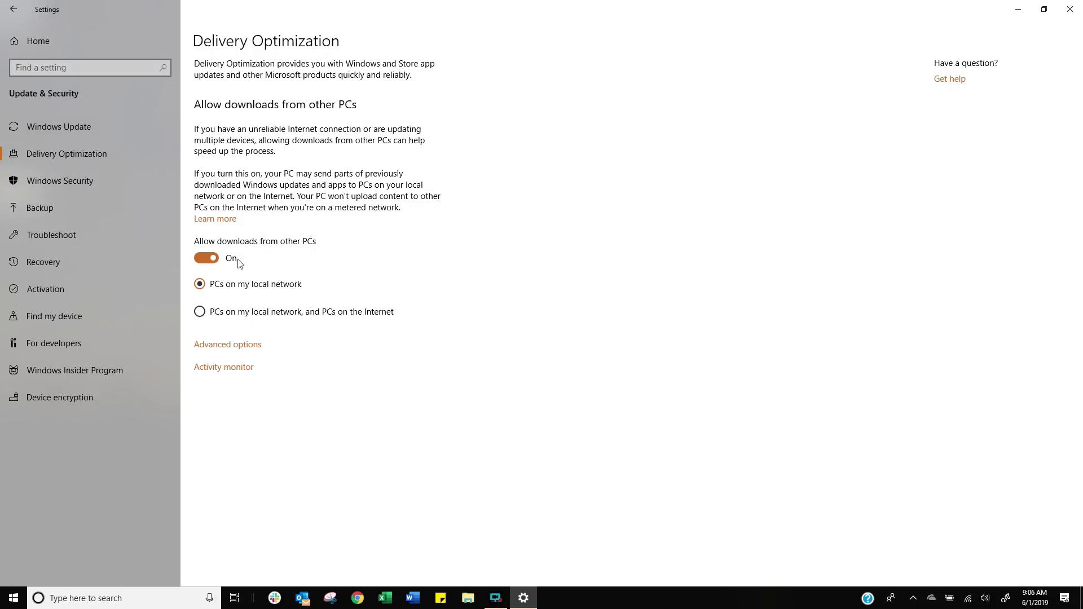
click(201, 258)
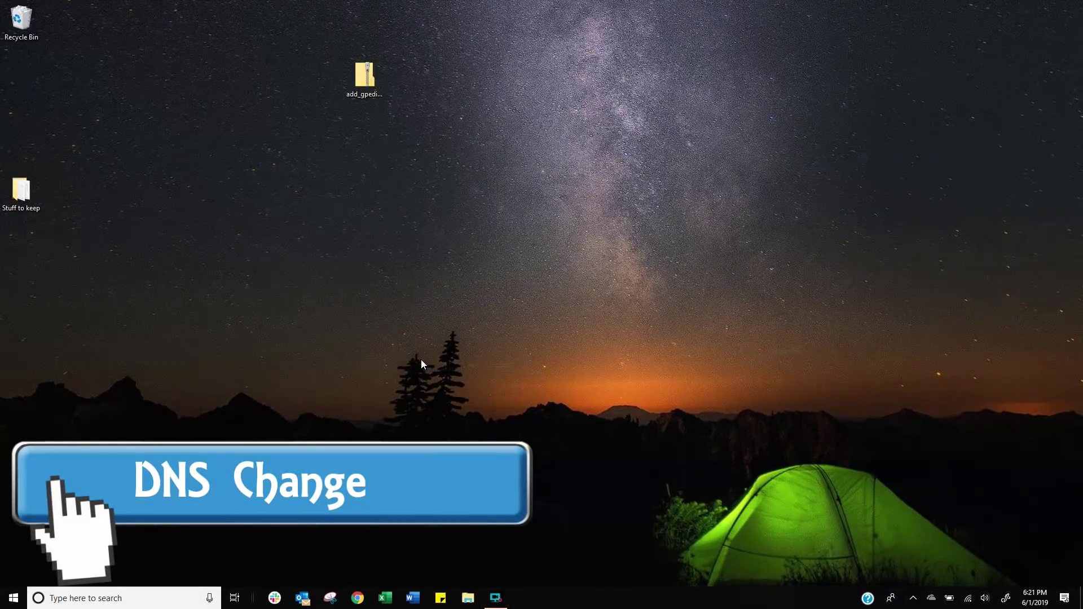
click(172, 598)
text(cmd)
key(Return)
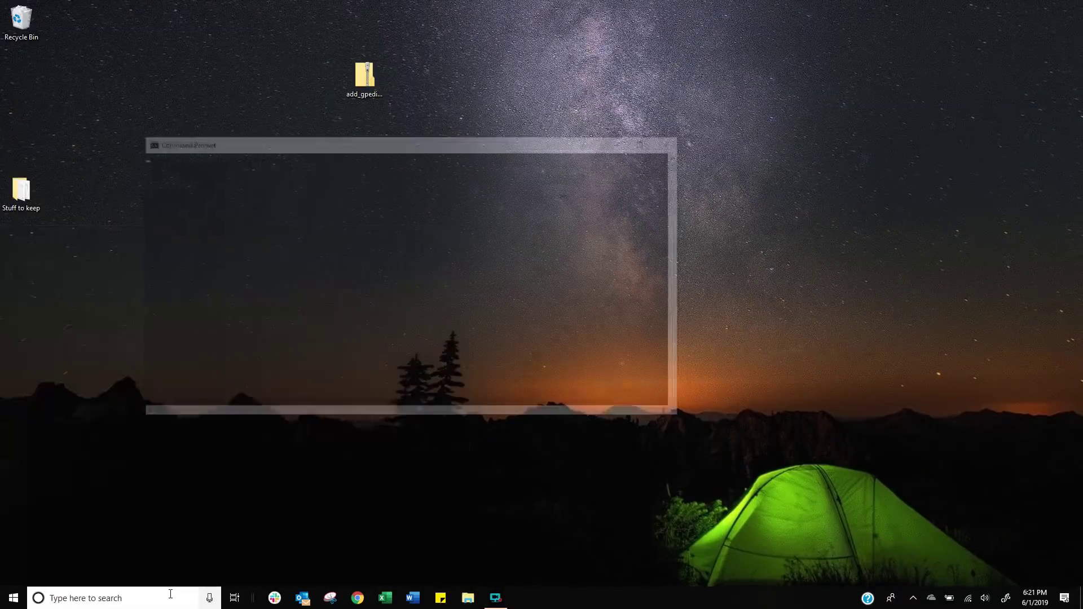
text(p)
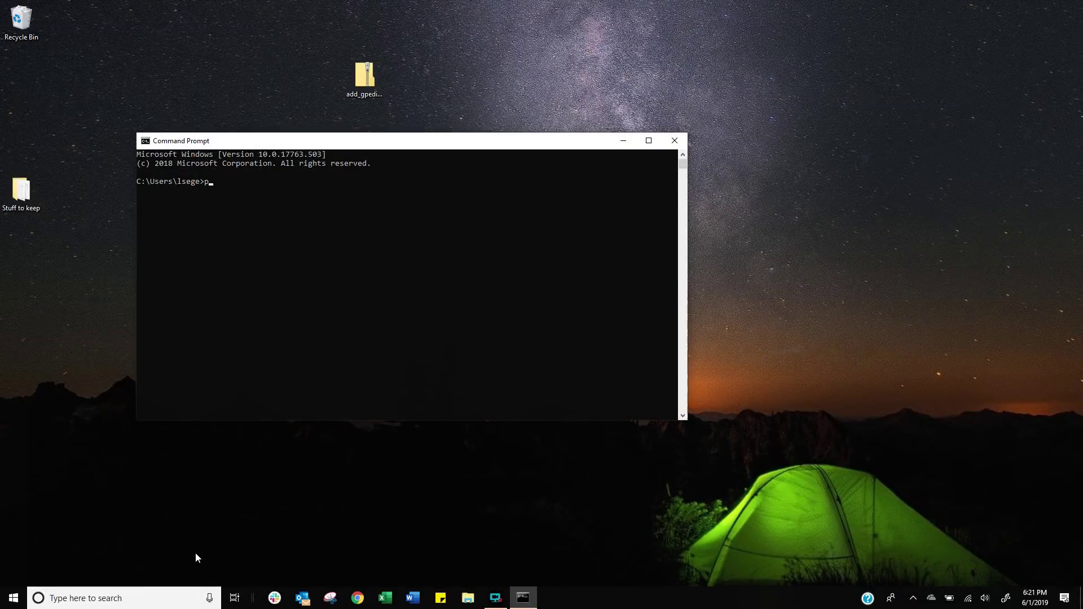
text(ing www.google.com)
key(Return)
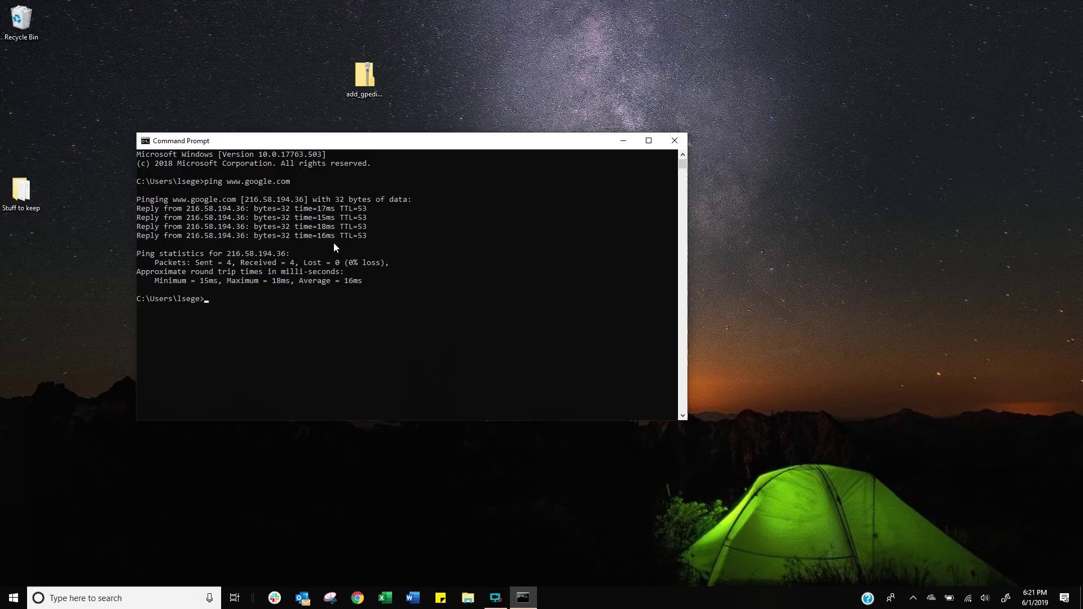
- Ping thetechieguy.com, then copy Google's IP 216.58.194.36 from the ping output
text(ping thetechieguy.com)
key(Return)
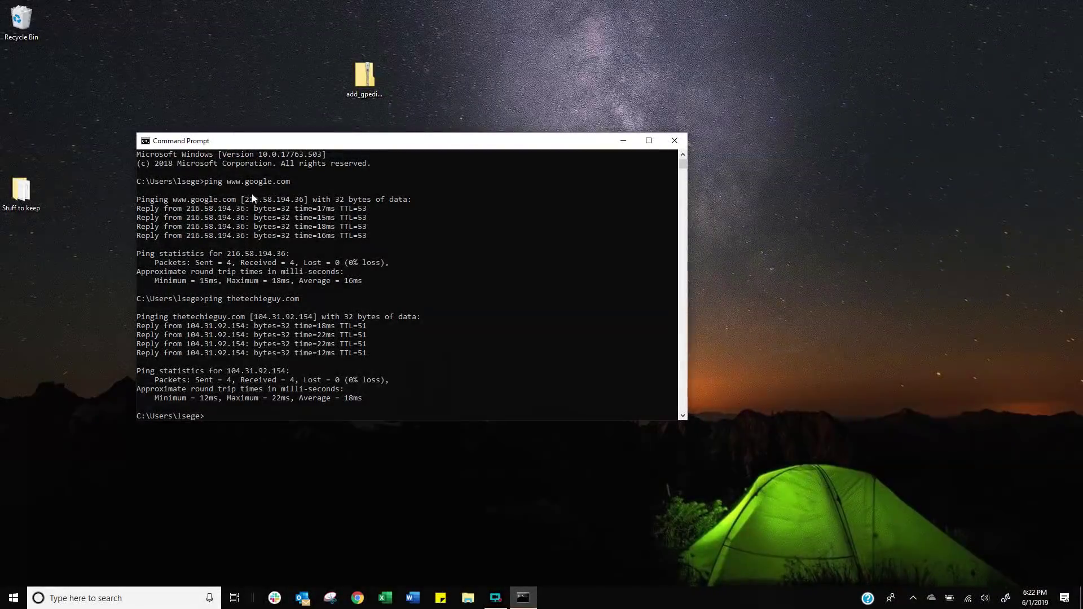
drag(246, 202, 305, 202)
key(ctrl+c)
- Load the copied IP 216.58.194.36 in a new Chrome tab to reach Google
click(356, 599)
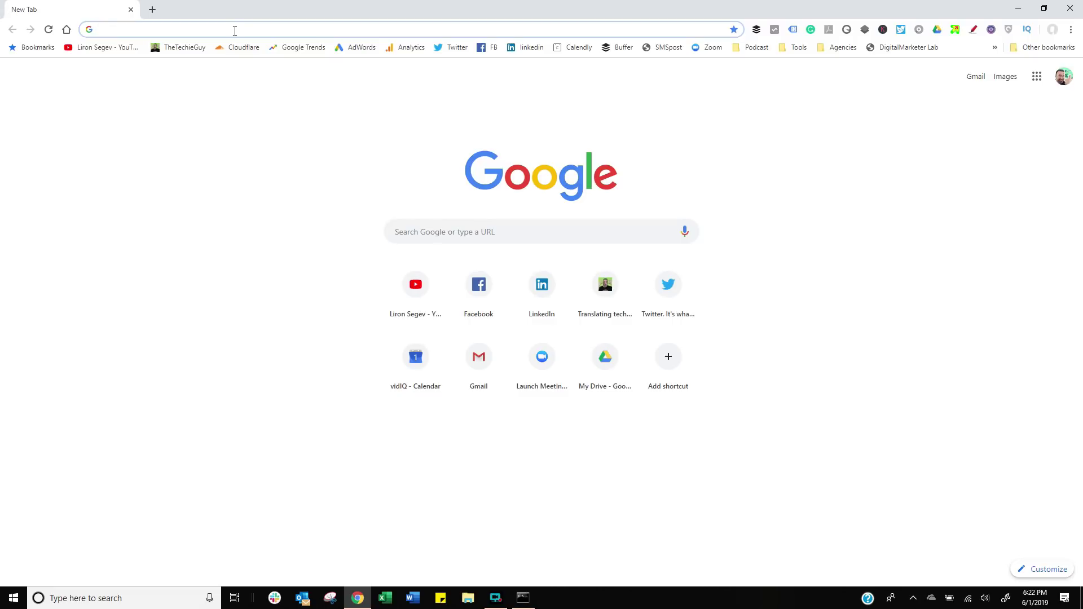
key(ctrl+v)
key(Return)
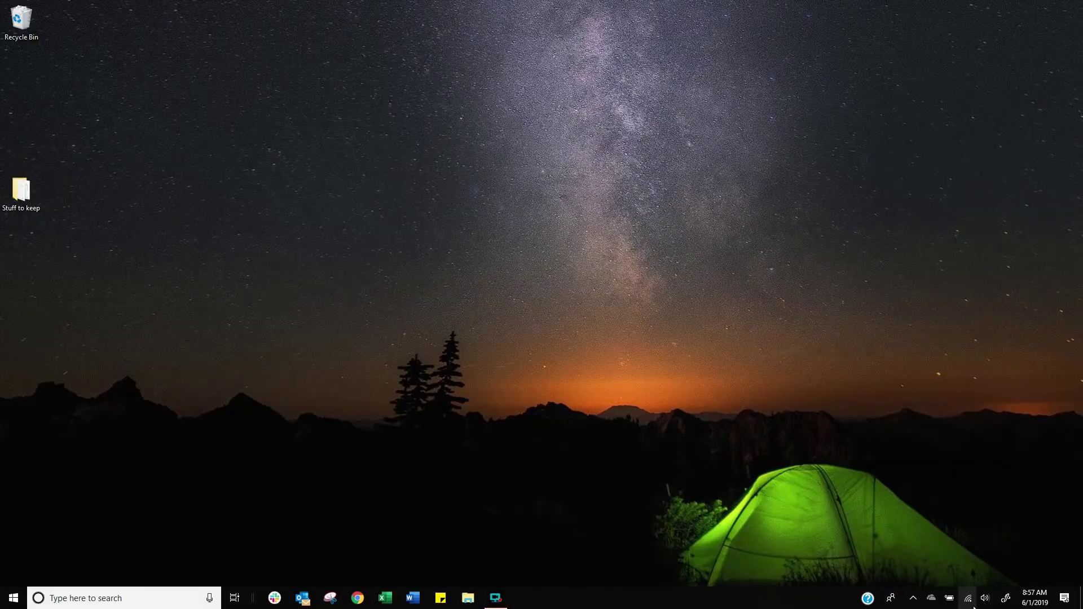
- Open the Wi-Fi adapter's IPv4 properties via Network & Internet settings and adapter options
right_click(968, 602)
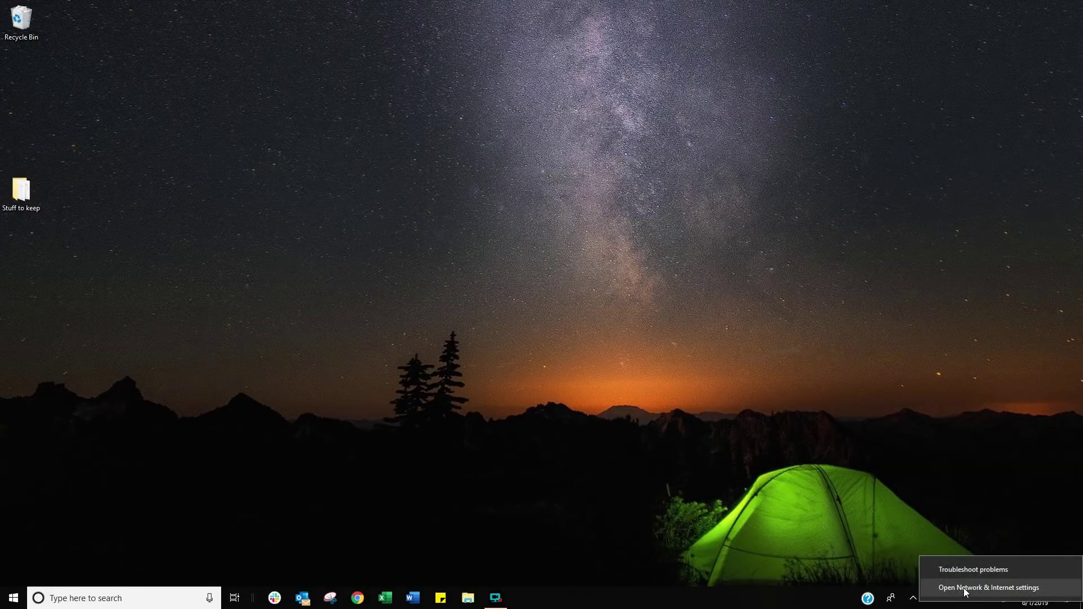
click(966, 589)
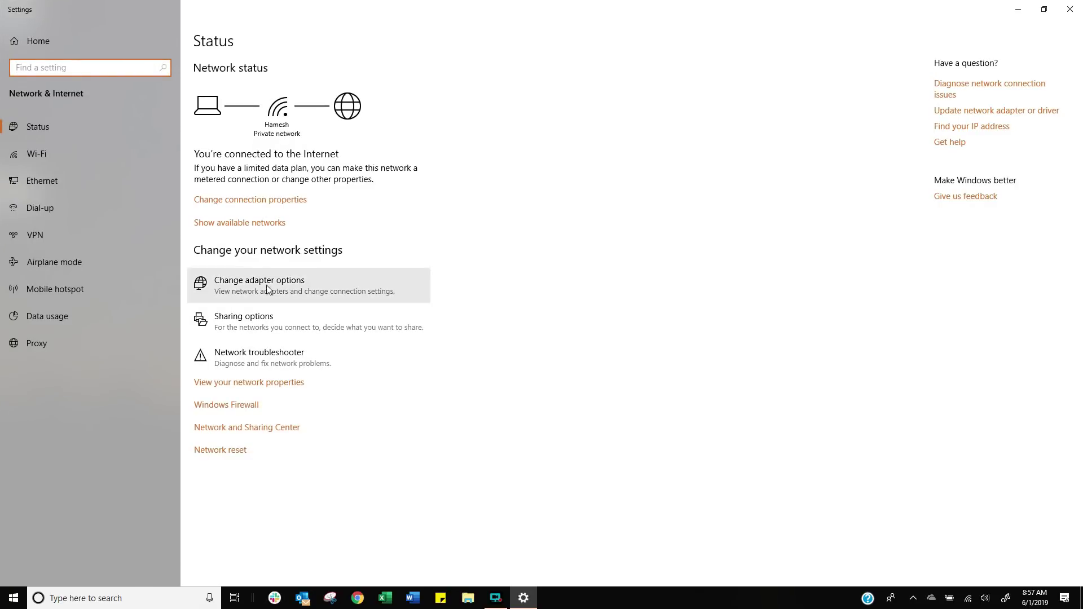
click(242, 283)
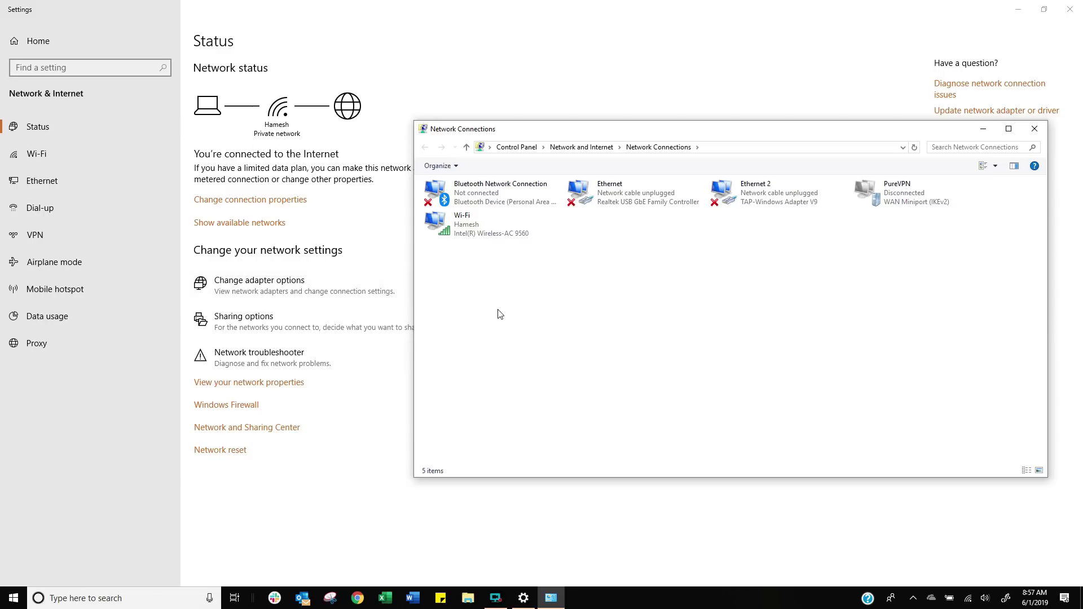
double_click(466, 230)
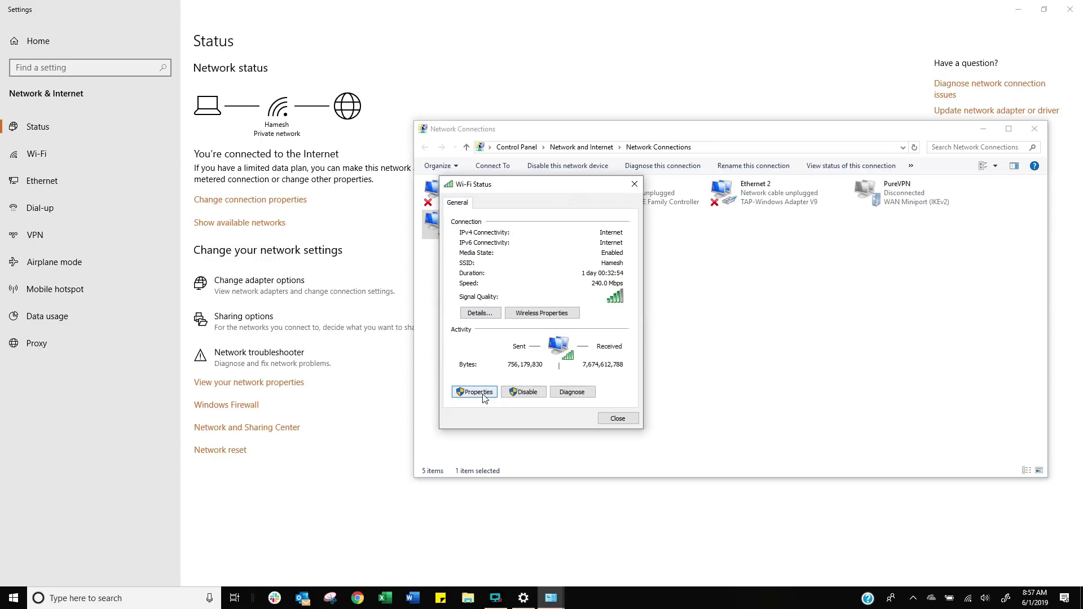
click(479, 392)
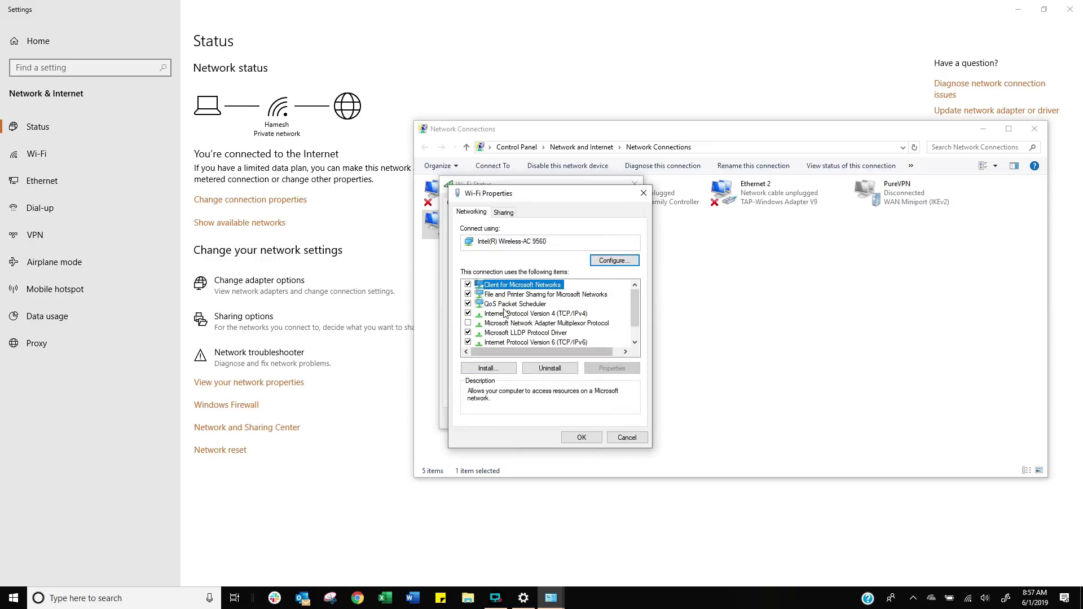
double_click(564, 313)
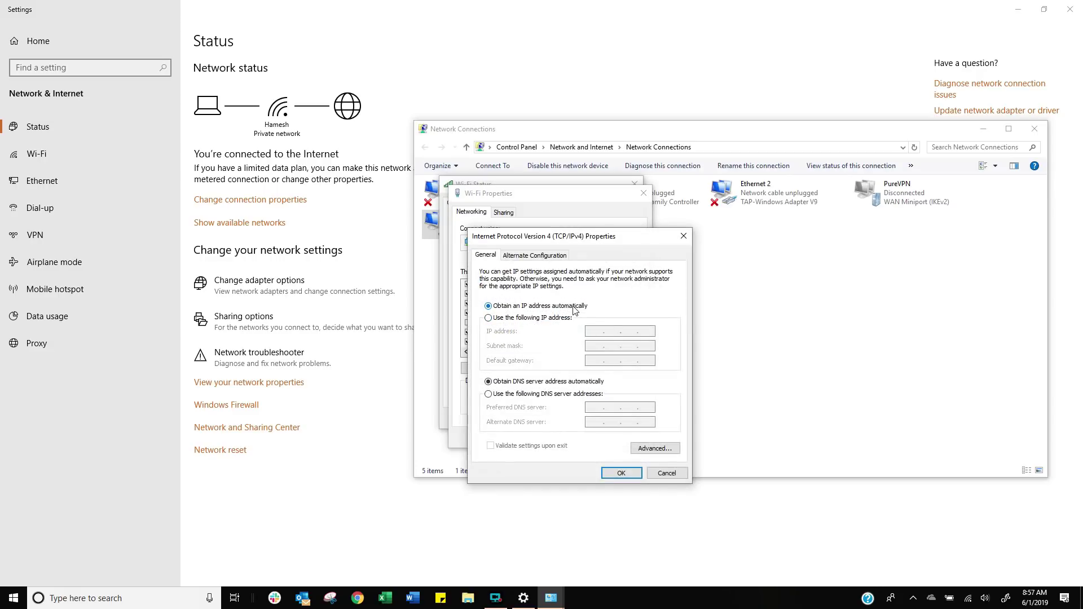
- Set the IPv4 DNS servers manually to 8.8.8.8 and 8.8.4.4 and save
click(493, 394)
click(587, 406)
text(8.8.8.8)
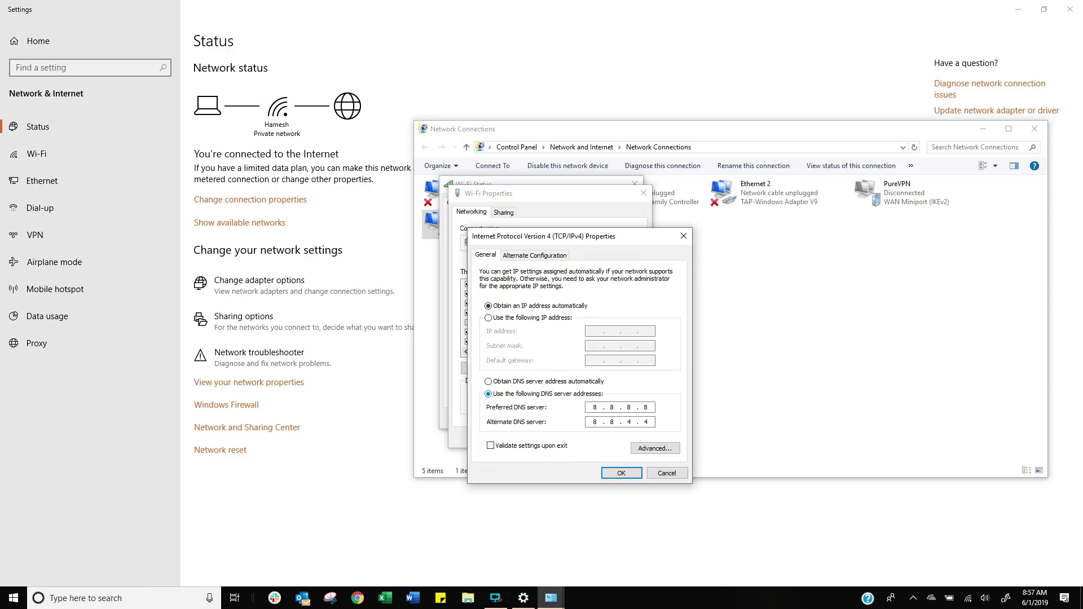
click(624, 477)
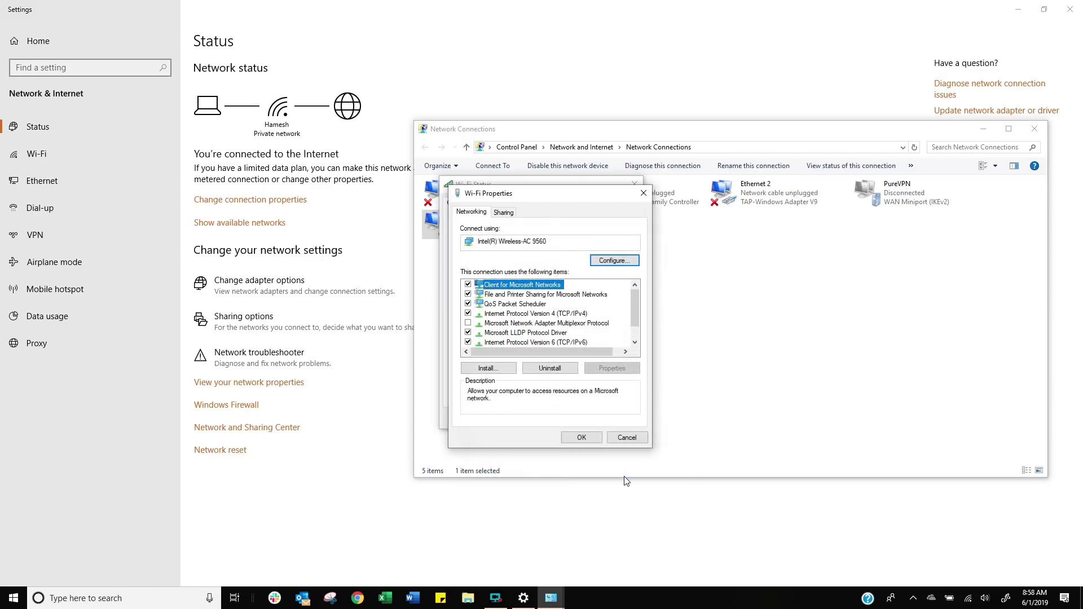
- Change the IPv4 DNS servers to 1.1.1.1 preferred and 1.0.0.1 alternate
double_click(562, 314)
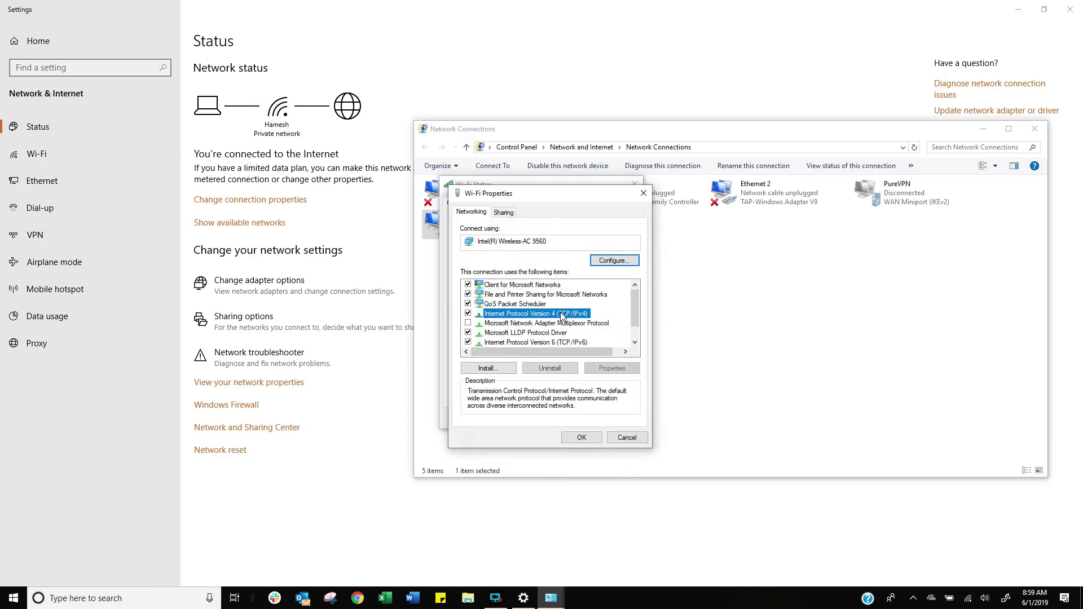
click(527, 395)
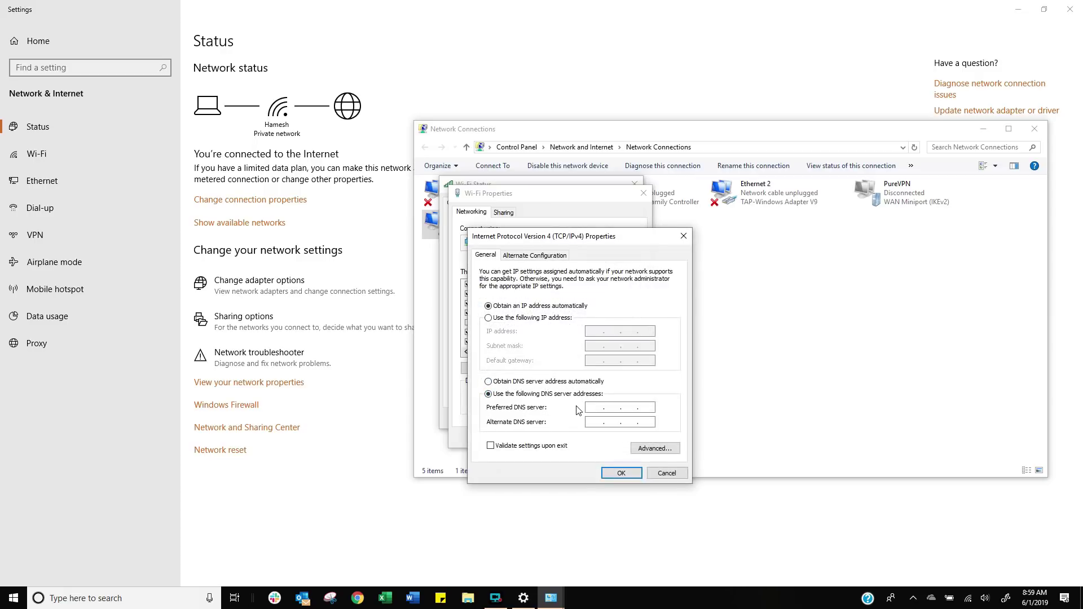
text(1.0.0.1)
click(621, 473)
- Confirm the Wi-Fi properties and search Google for 'free dns' in Chrome
click(582, 437)
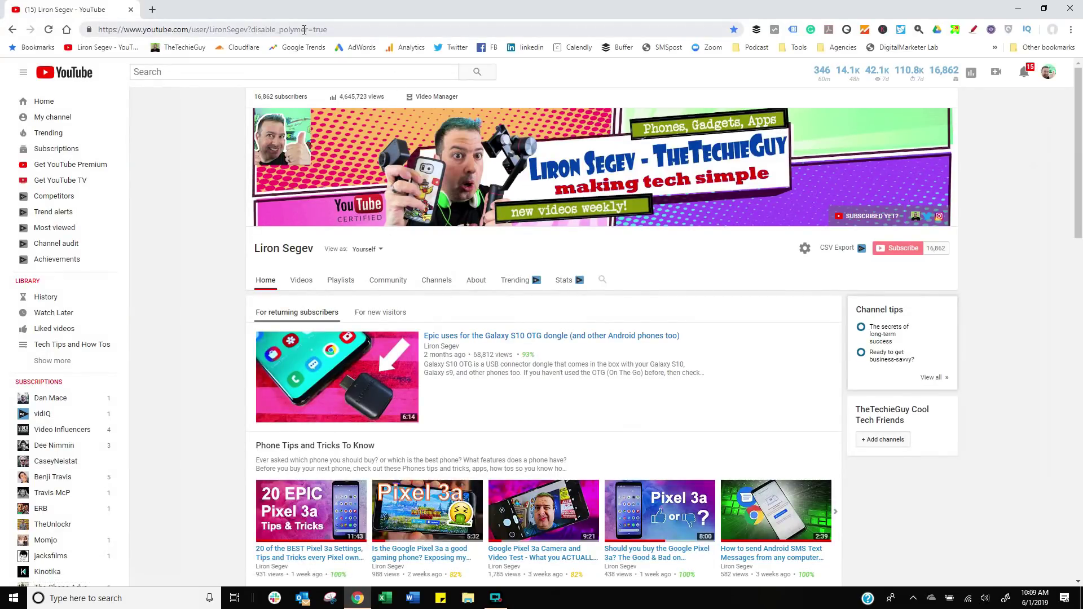
click(304, 29)
text(fre)
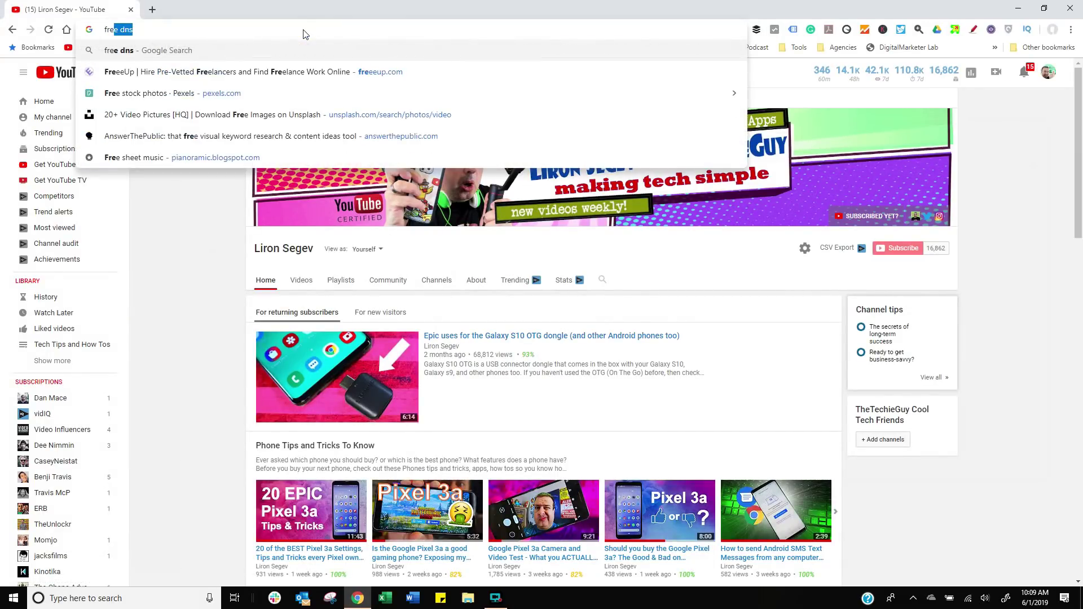
text(e dns)
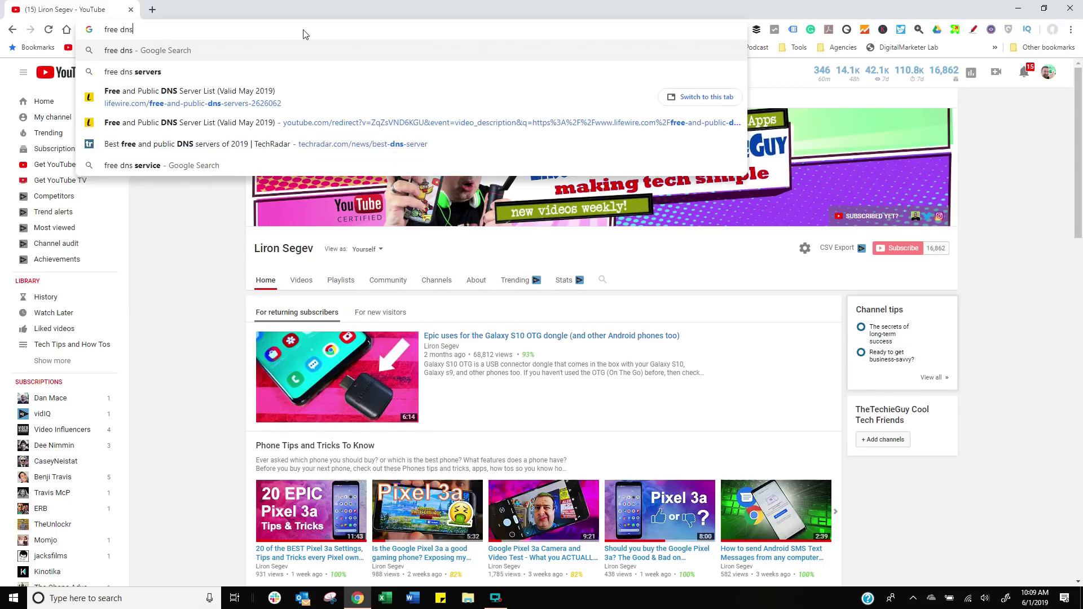
key(Return)
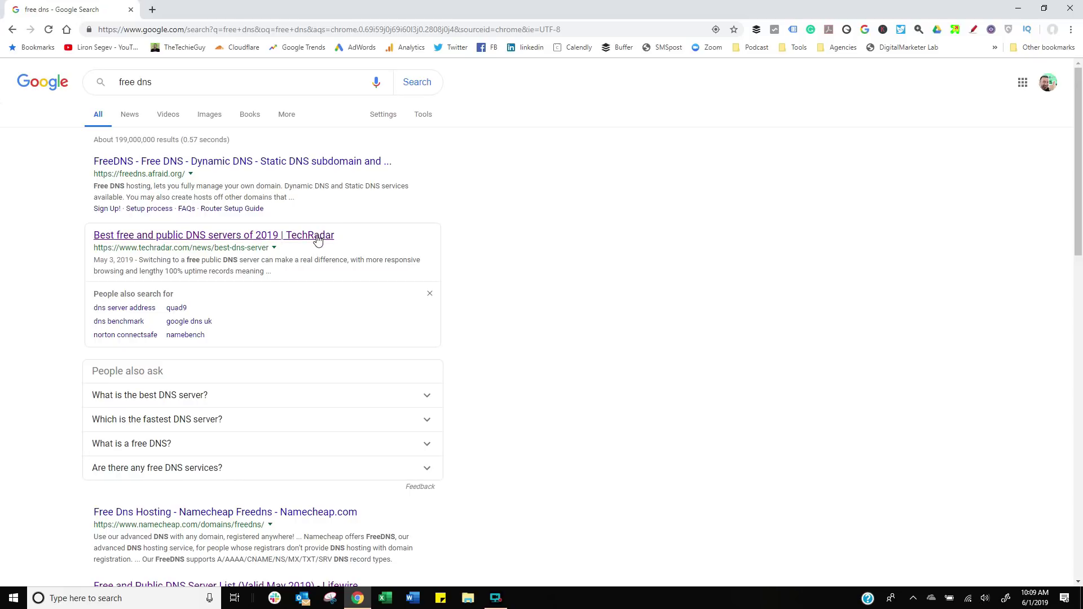
- Skim the TechRadar free DNS servers article, then return to the search results
click(317, 236)
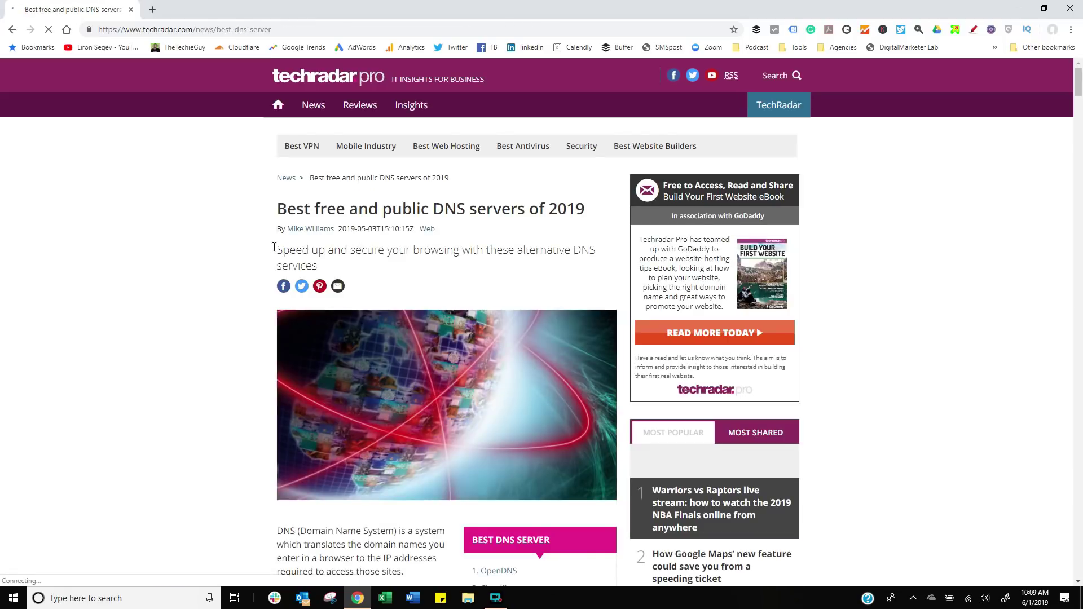
scroll(239, 262, down, 5)
scroll(239, 262, down, 10)
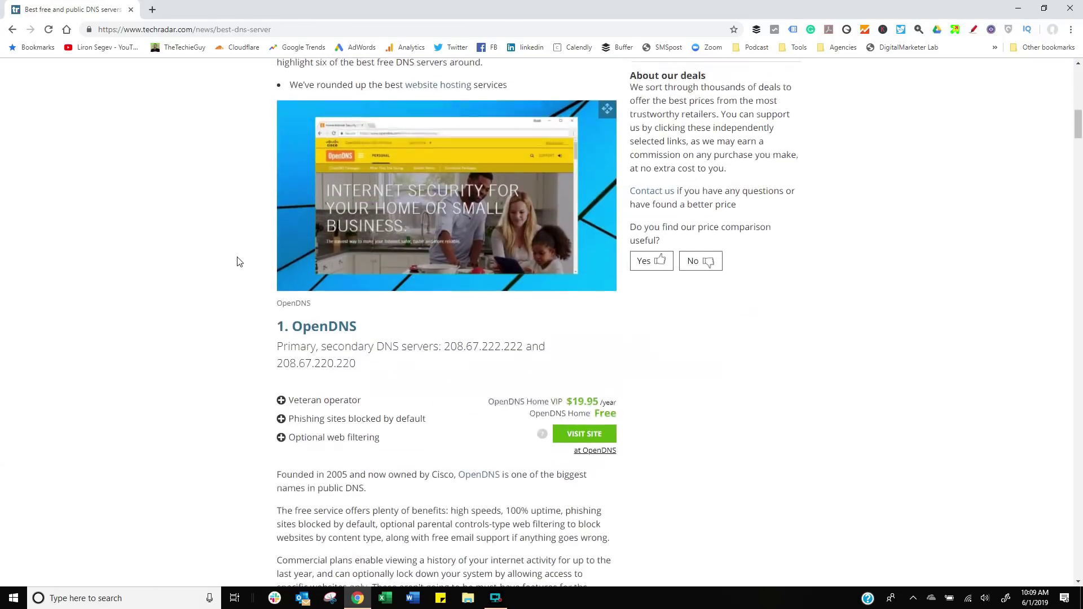
key(alt+Left)
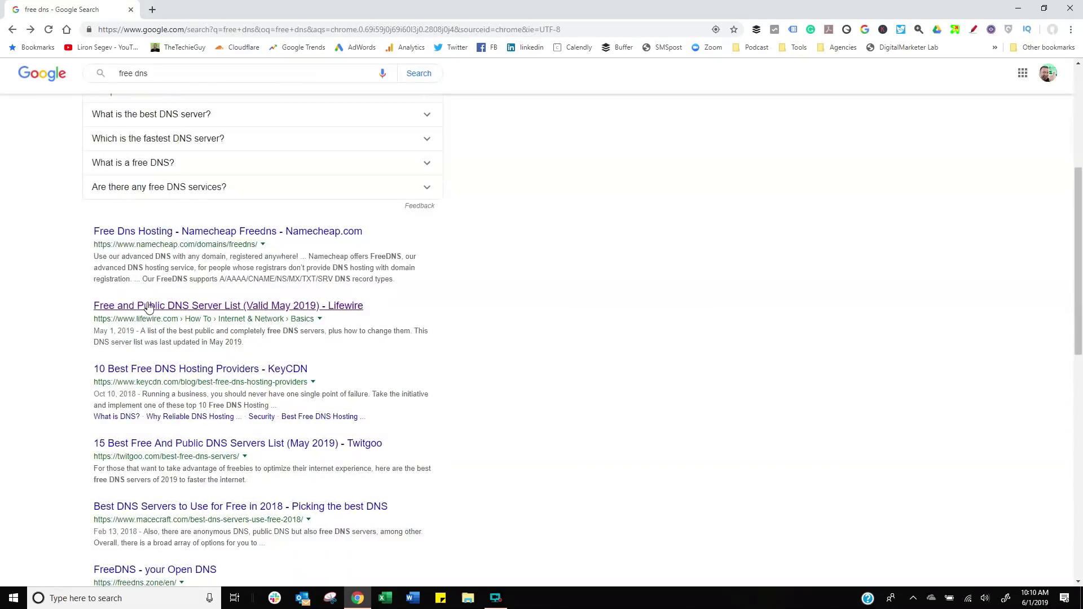
- Open Lifewire's public DNS server list and scroll to the servers table
click(250, 314)
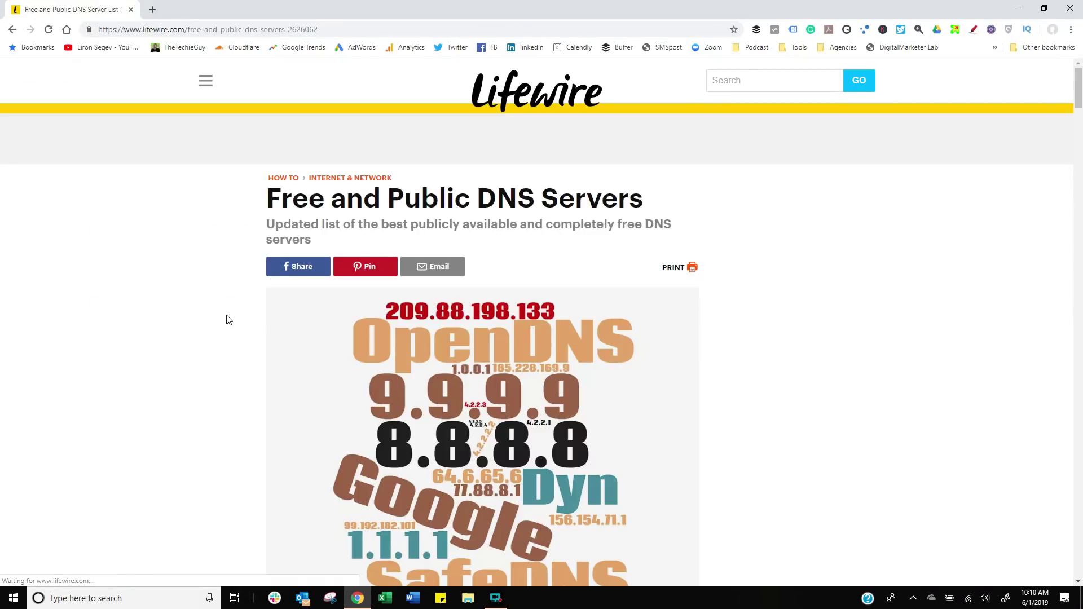
scroll(225, 318, down, 3)
scroll(229, 319, down, 9)
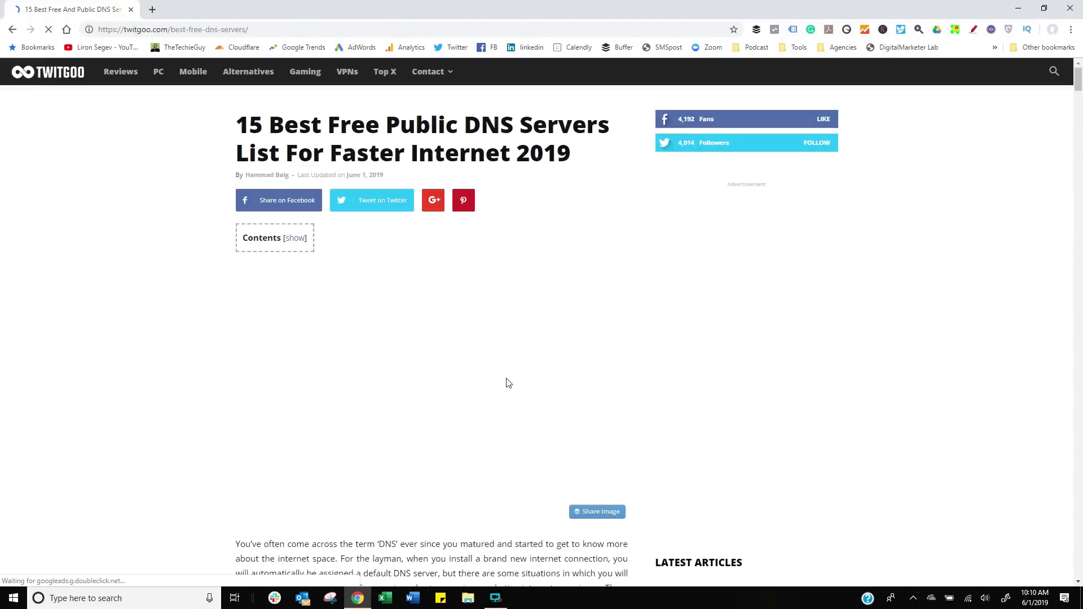
scroll(464, 381, down, 3)
scroll(453, 375, down, 15)
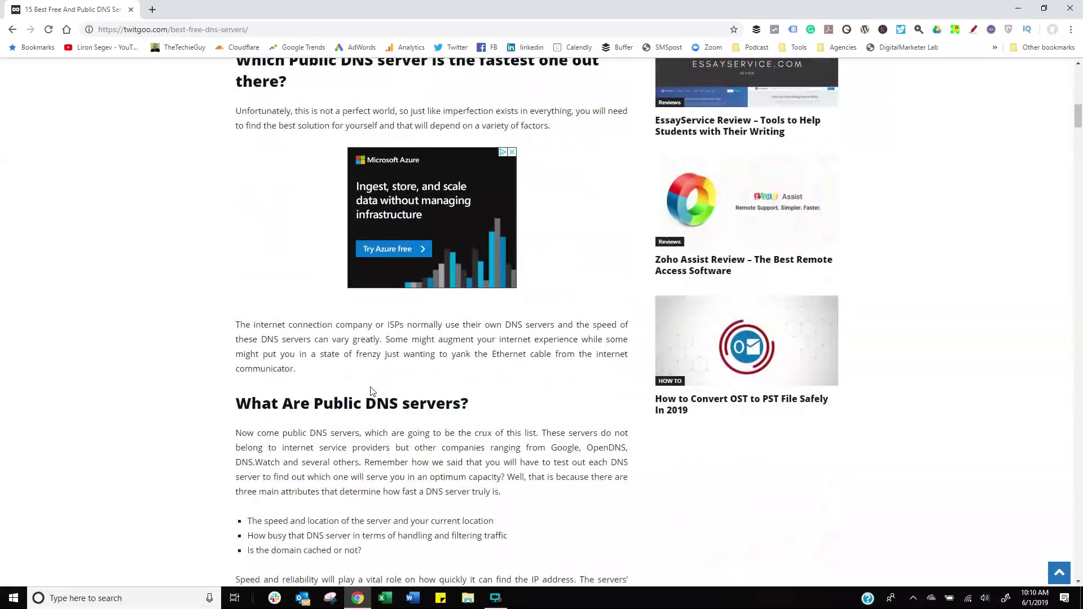
scroll(355, 391, down, 4)
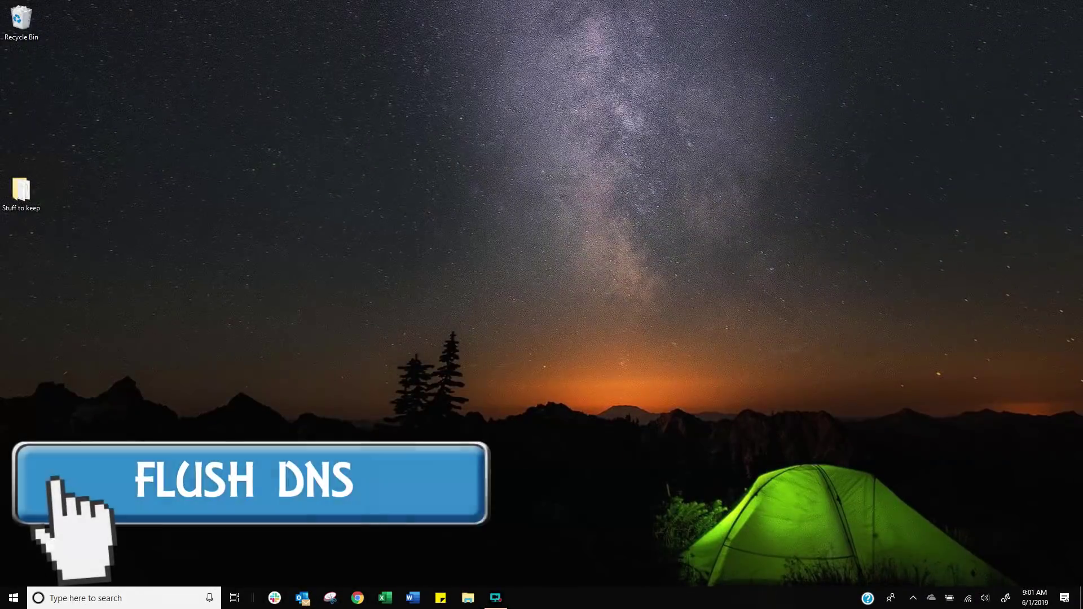
- Run ipconfig/flushdns in a Command Prompt launched as administrator to flush the DNS cache
click(96, 600)
text(cmd)
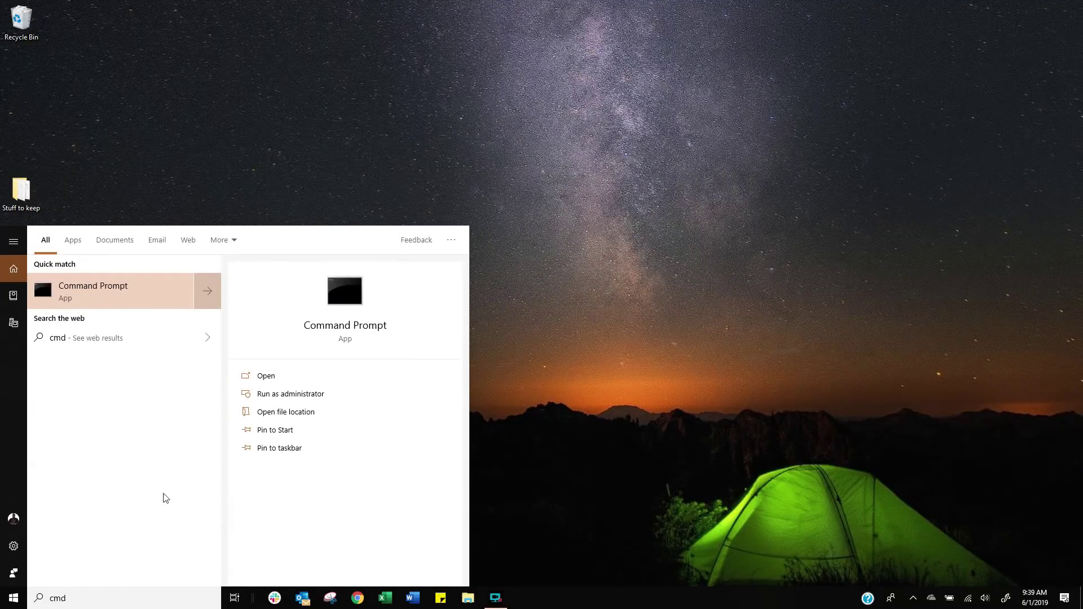
right_click(123, 298)
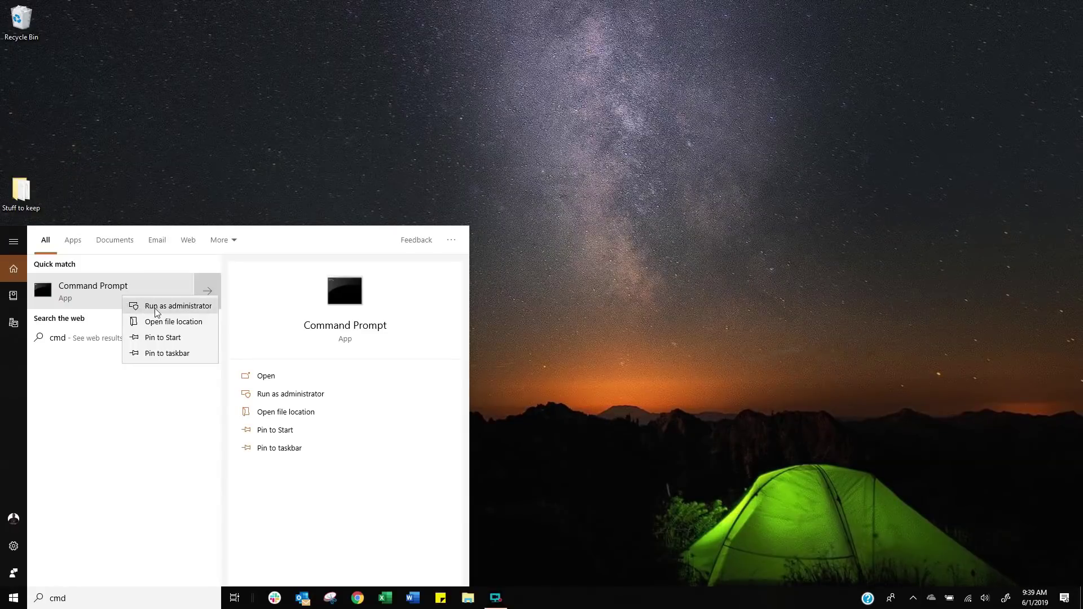
click(158, 308)
click(484, 378)
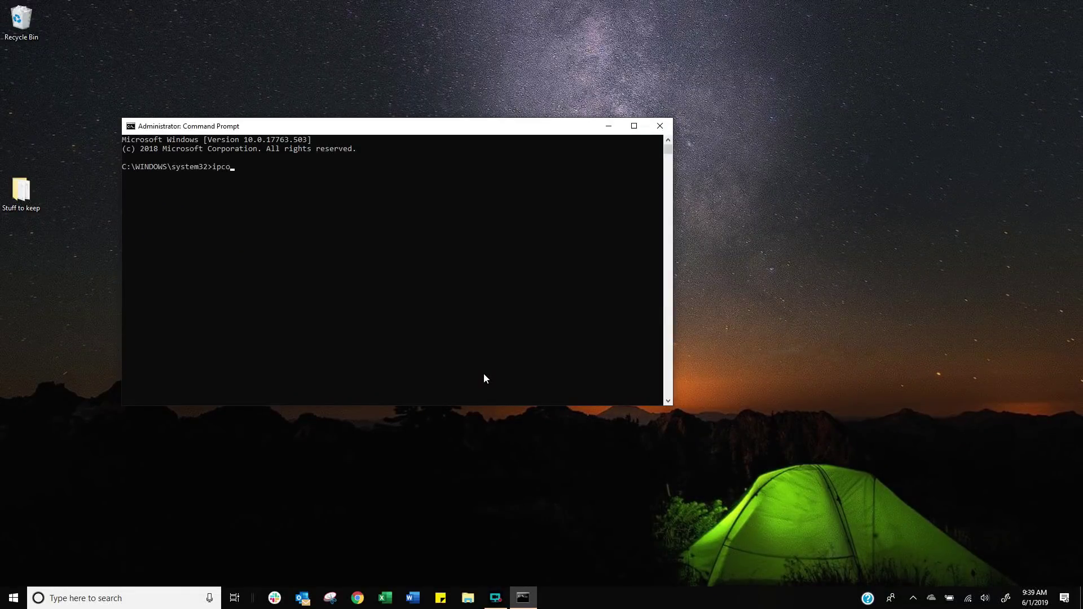
text(ipconfig/flushdns)
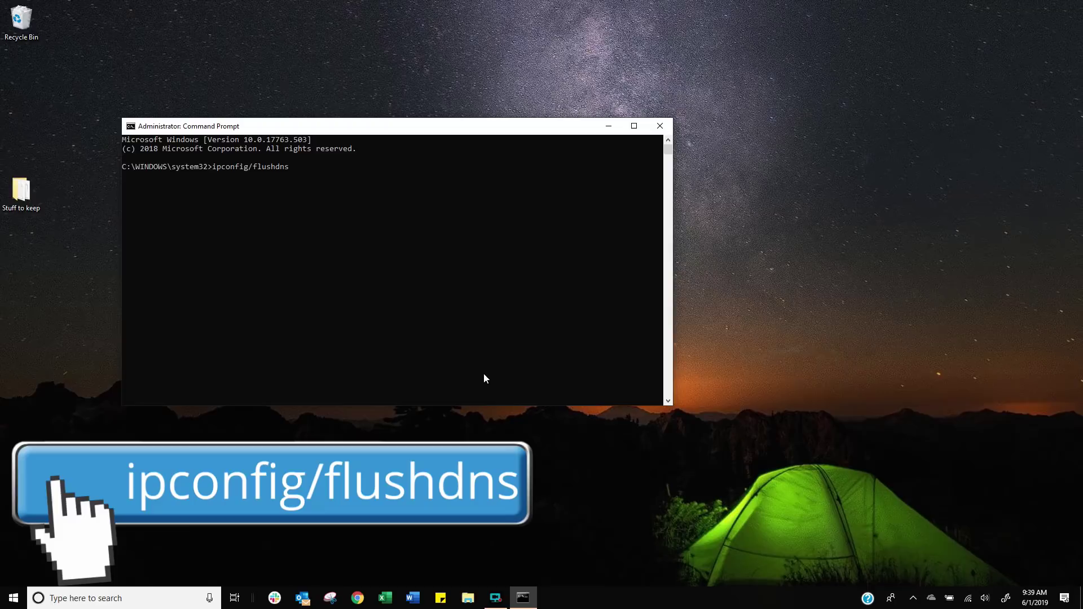
key(Return)
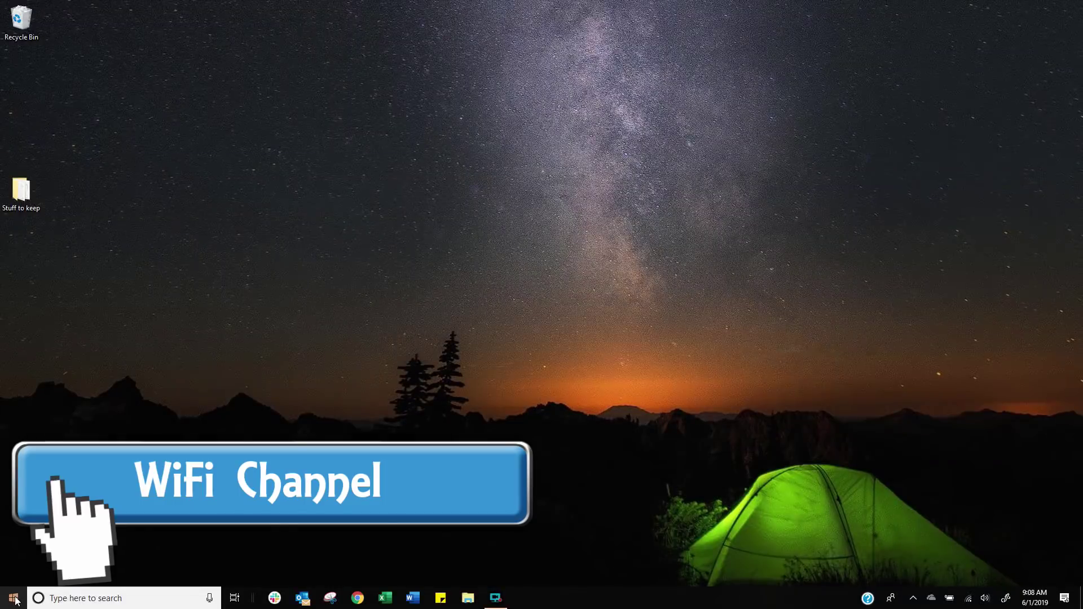
- Find WiFi Analyzer through a 'wifi ana' Start search and install it from the Store
click(14, 599)
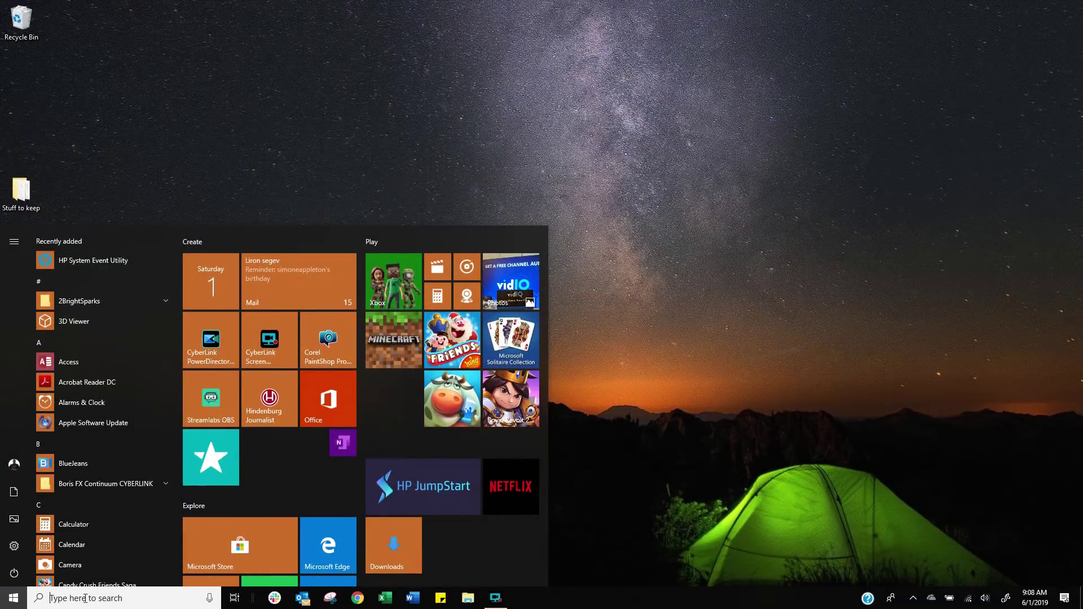
click(84, 598)
text(wi)
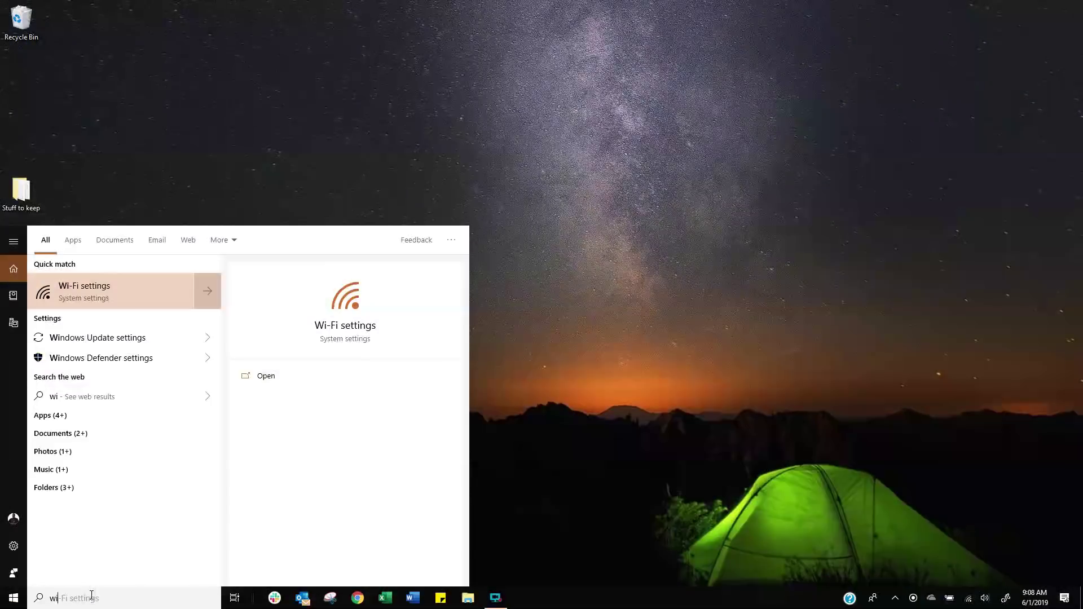
text(fi ana)
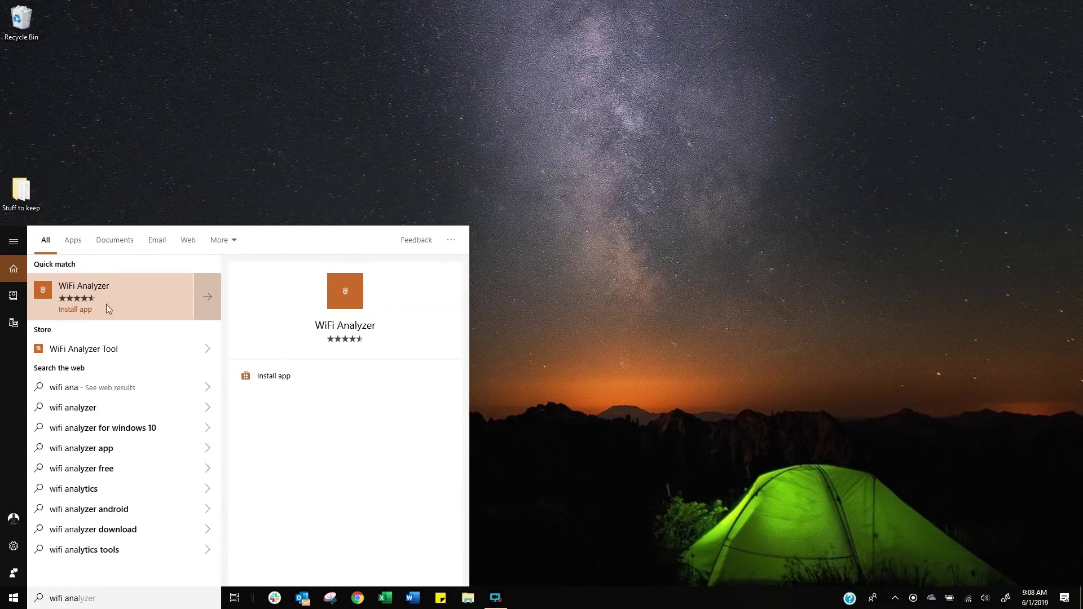
click(87, 303)
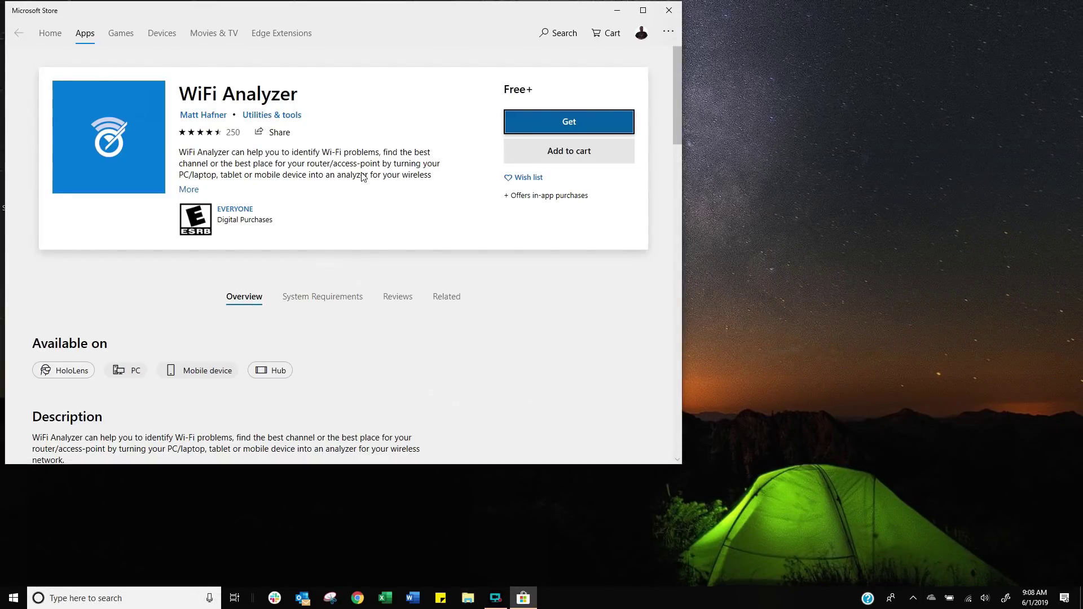
click(555, 130)
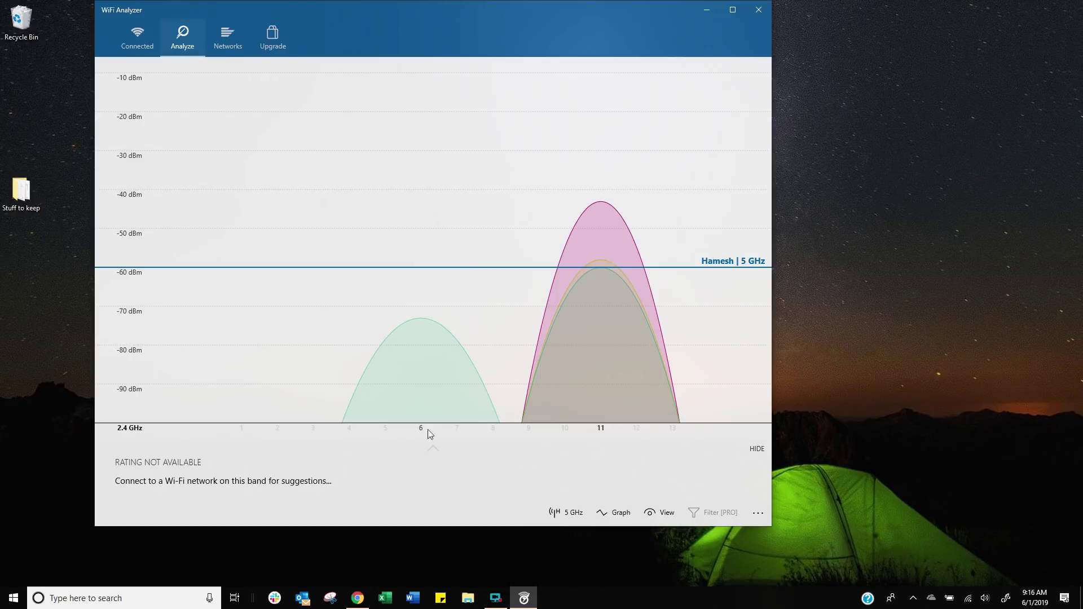
- Turn on Network count and SSID labels in WiFi Analyzer's graph view
click(667, 516)
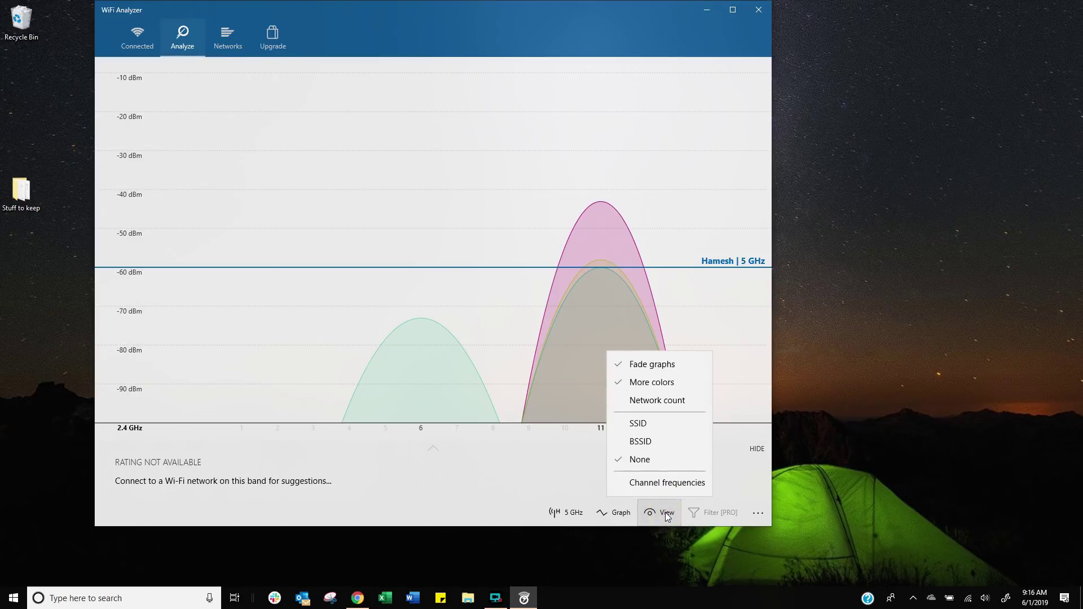
click(654, 404)
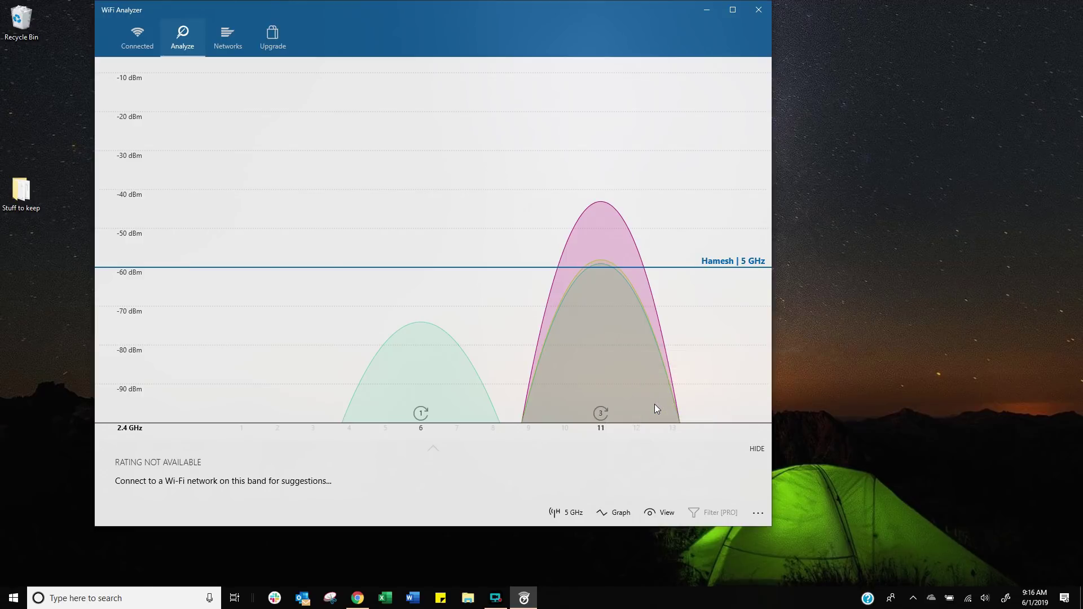
click(658, 514)
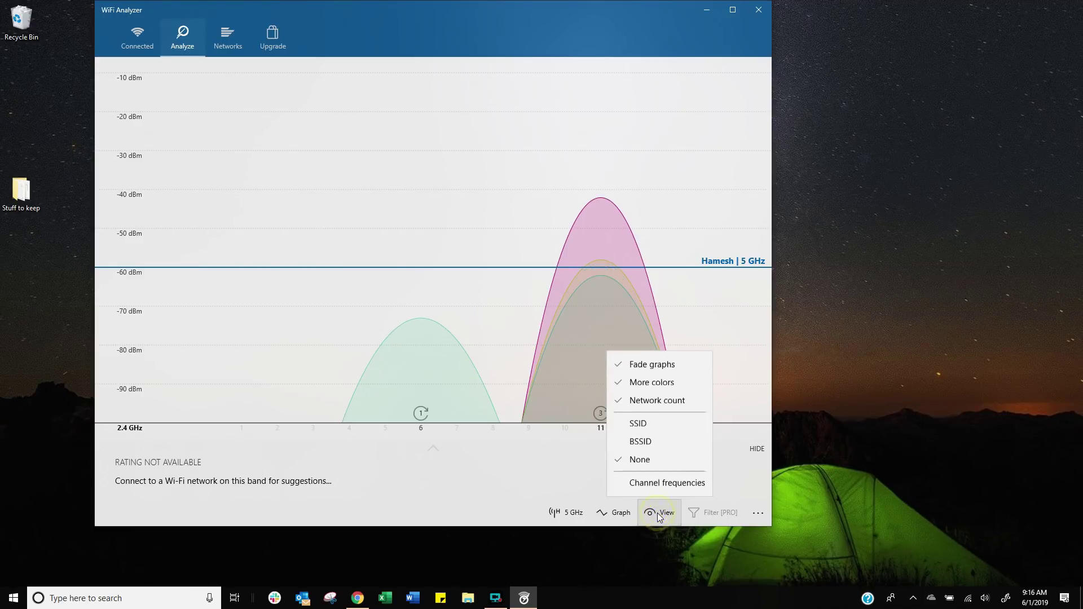
click(651, 427)
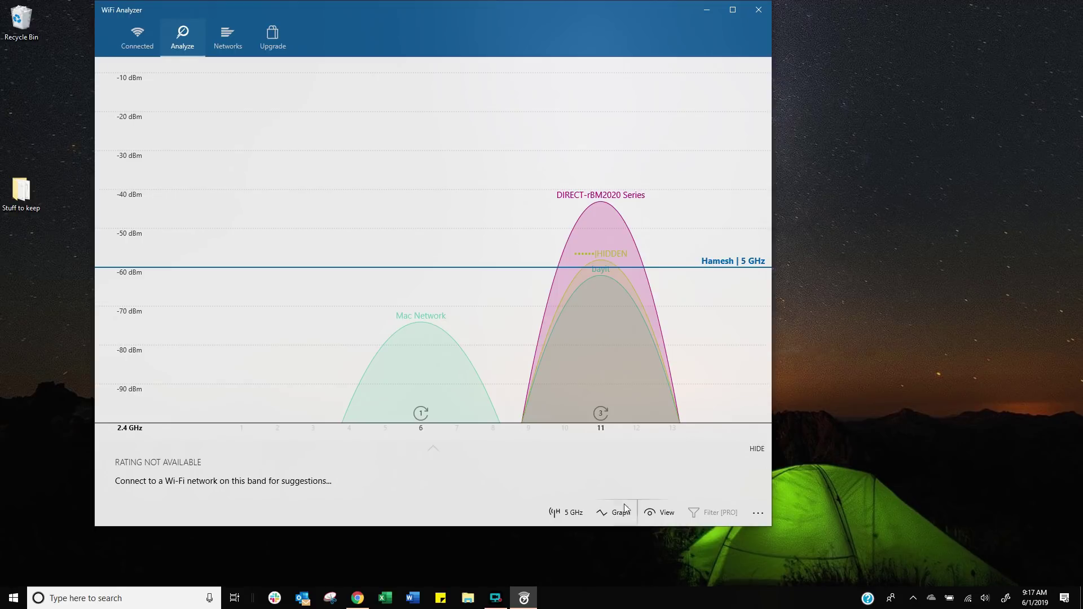
- Compare the 5 GHz band against 2.4 GHz, then go to the router's Wireless Setup page
click(563, 514)
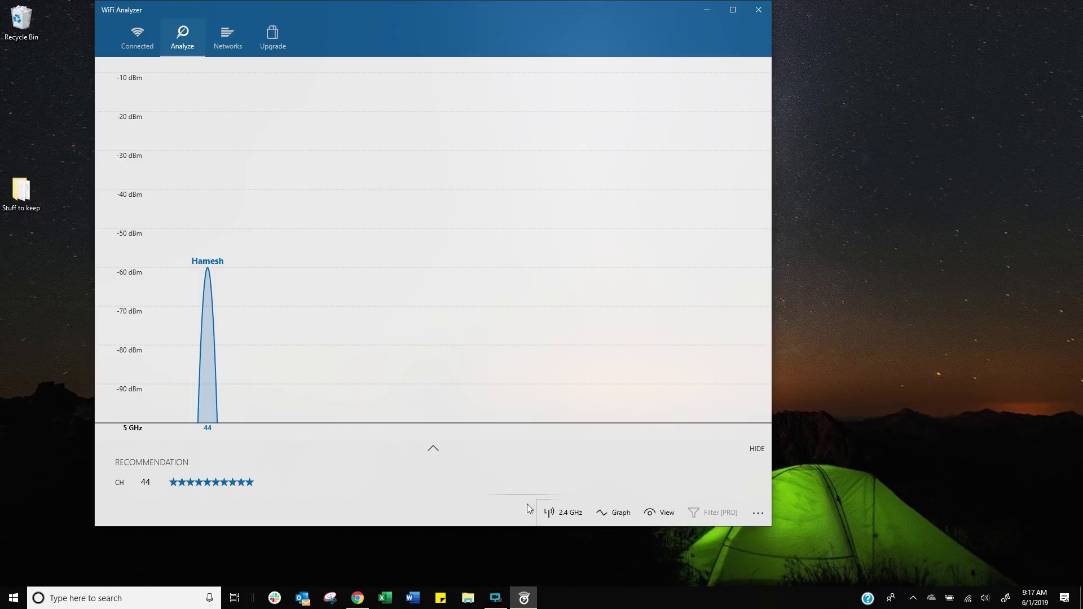
click(561, 513)
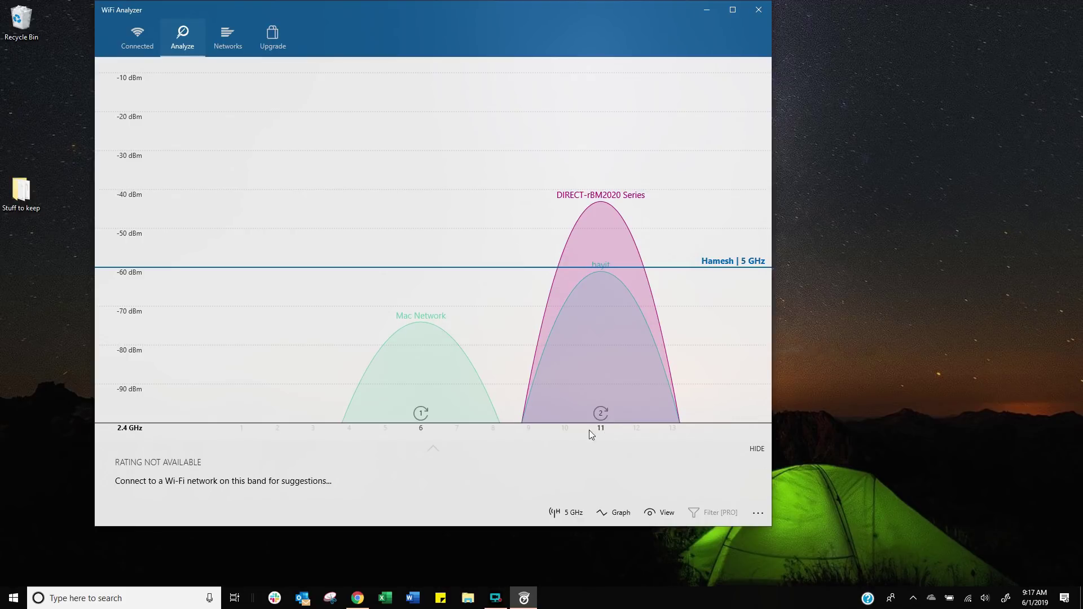
click(358, 598)
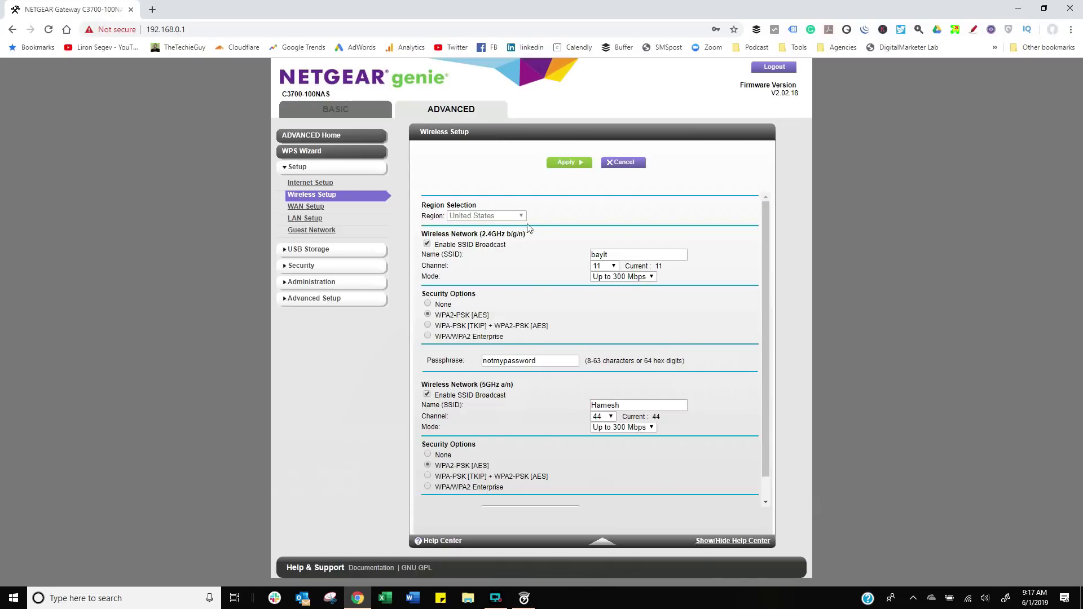
- Pick channel 02 in place of 11 from the 2.4GHz Channel dropdown
click(613, 266)
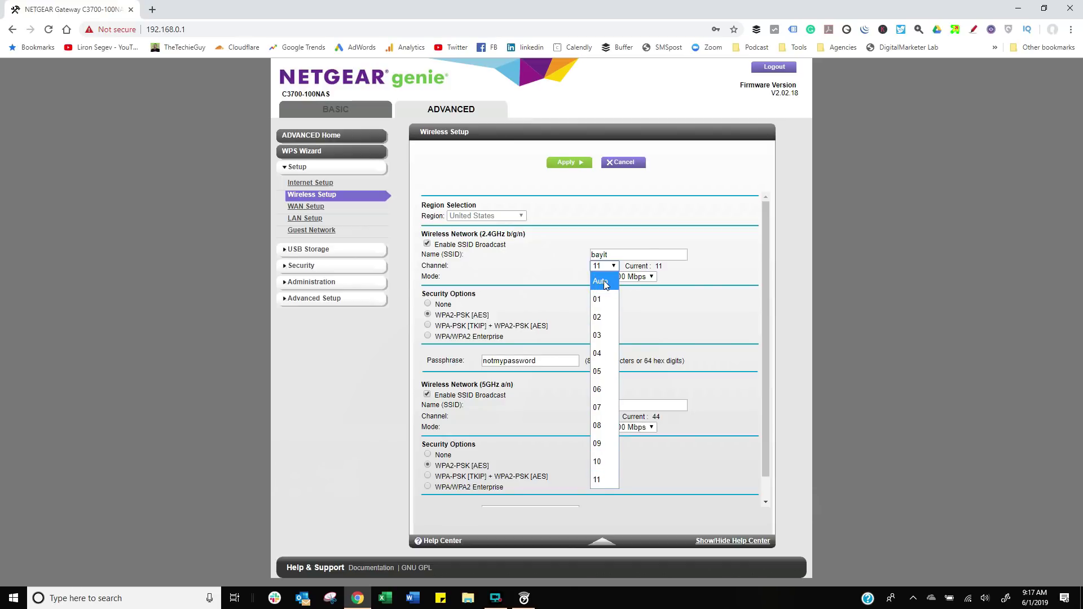
click(606, 317)
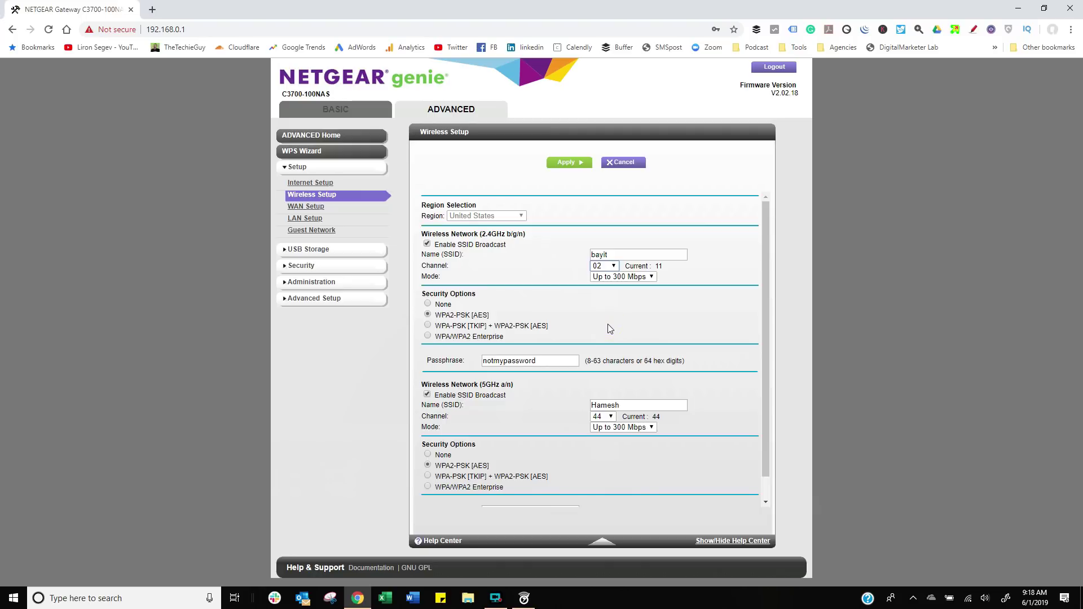